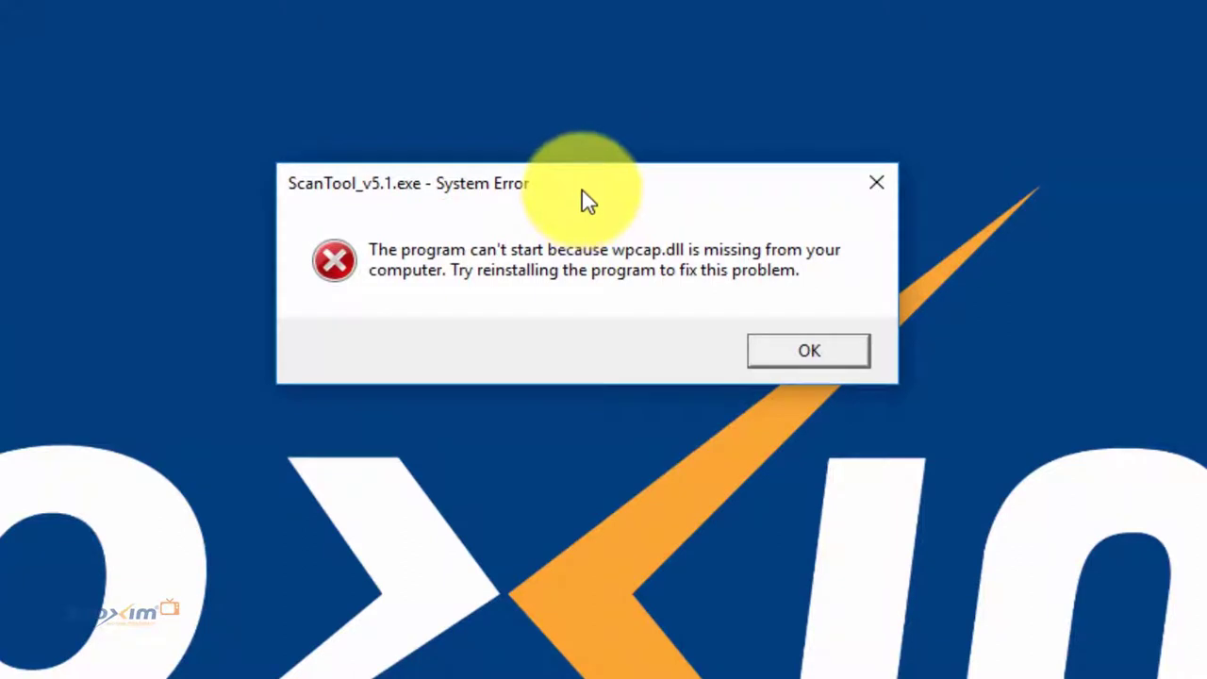
Step: Drag the System Error dialog about the missing wpcap.dll aside
left_click_drag(583, 198, 439, 207)
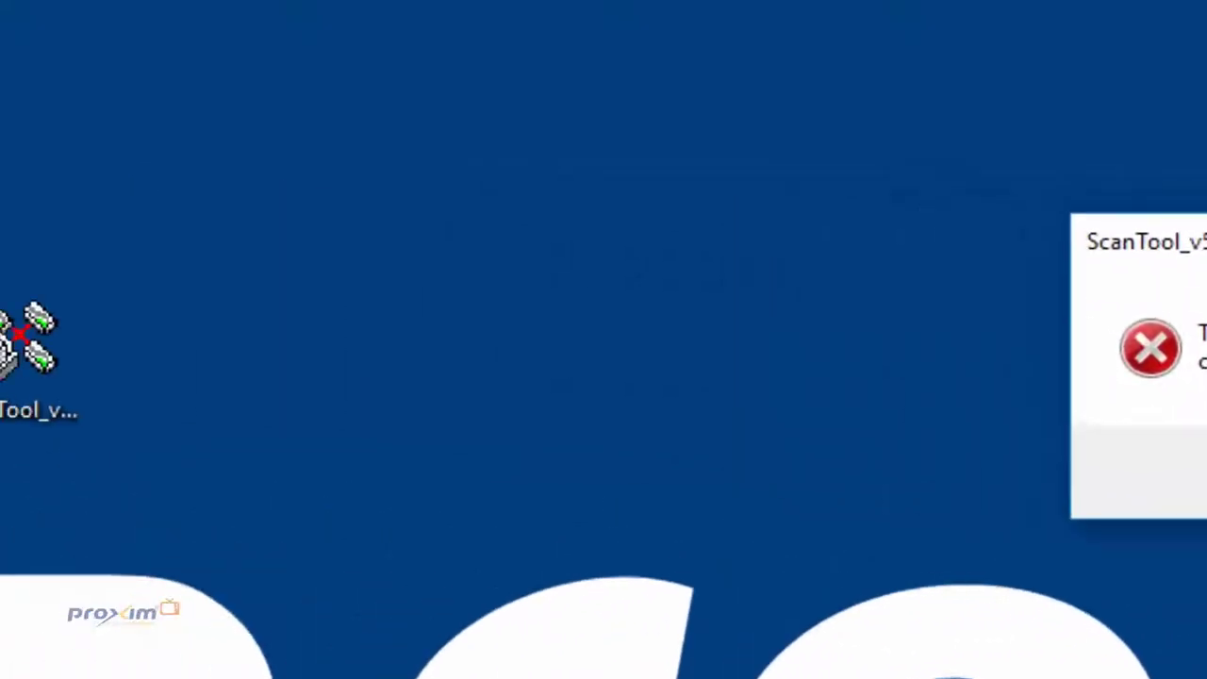
Step: Dismiss the wpcap.dll error and select the ScanTool_v5.1 desktop icon
left_click(670, 364)
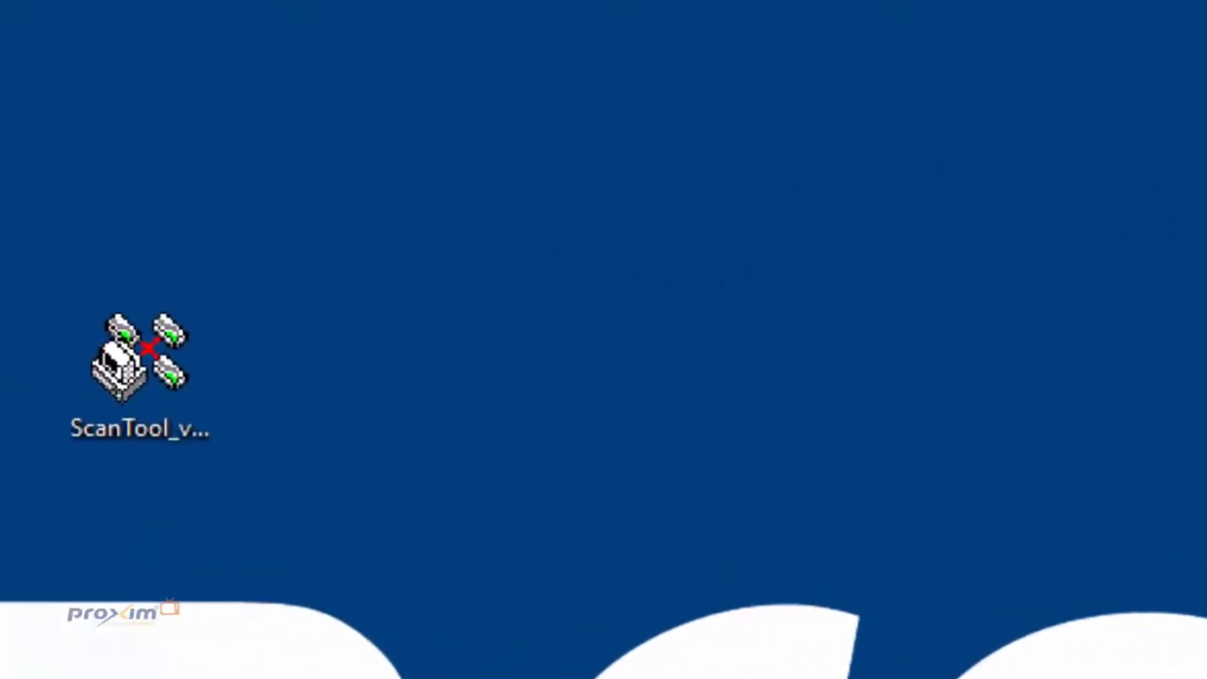
left_click(195, 421)
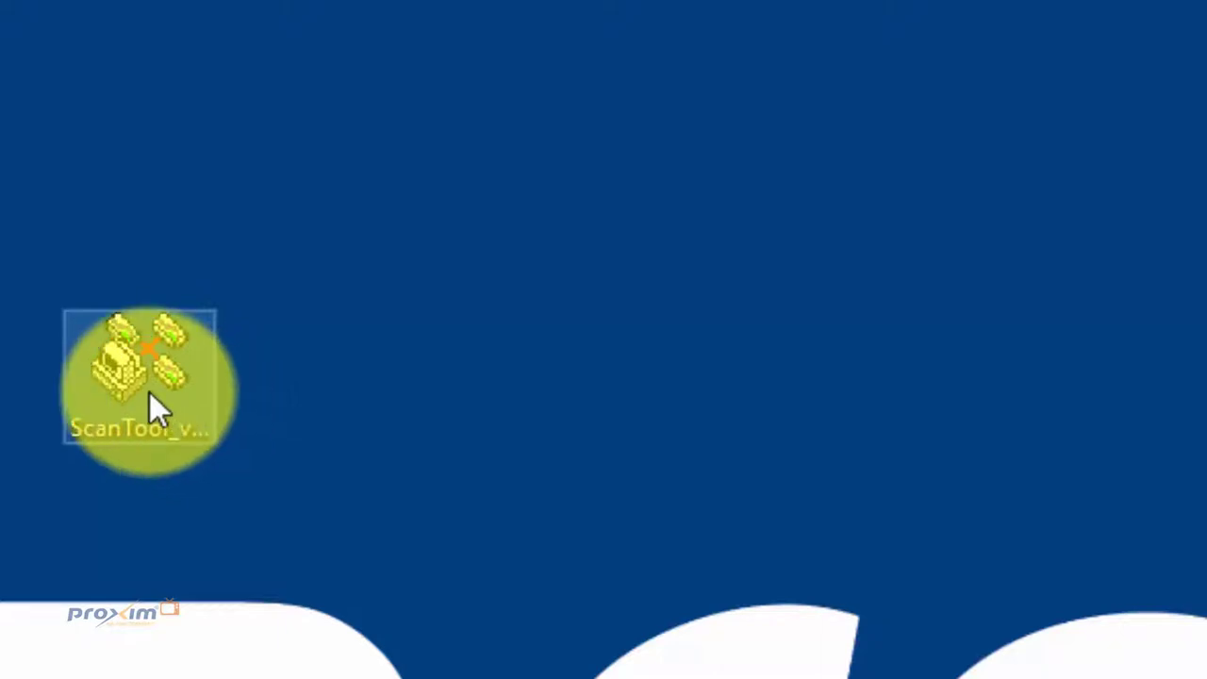
Step: Enable 'Run this program as an administrator' in ScanTool_v5.1's Compatibility properties and apply it
right_click(150, 394)
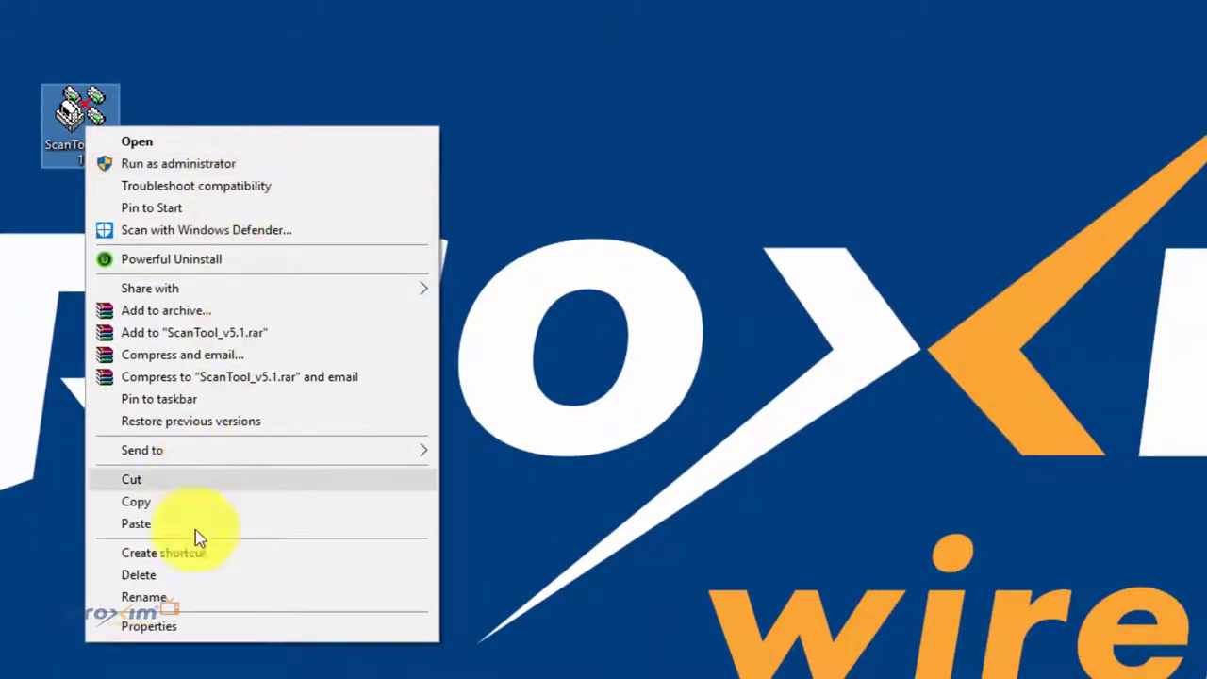
left_click(234, 626)
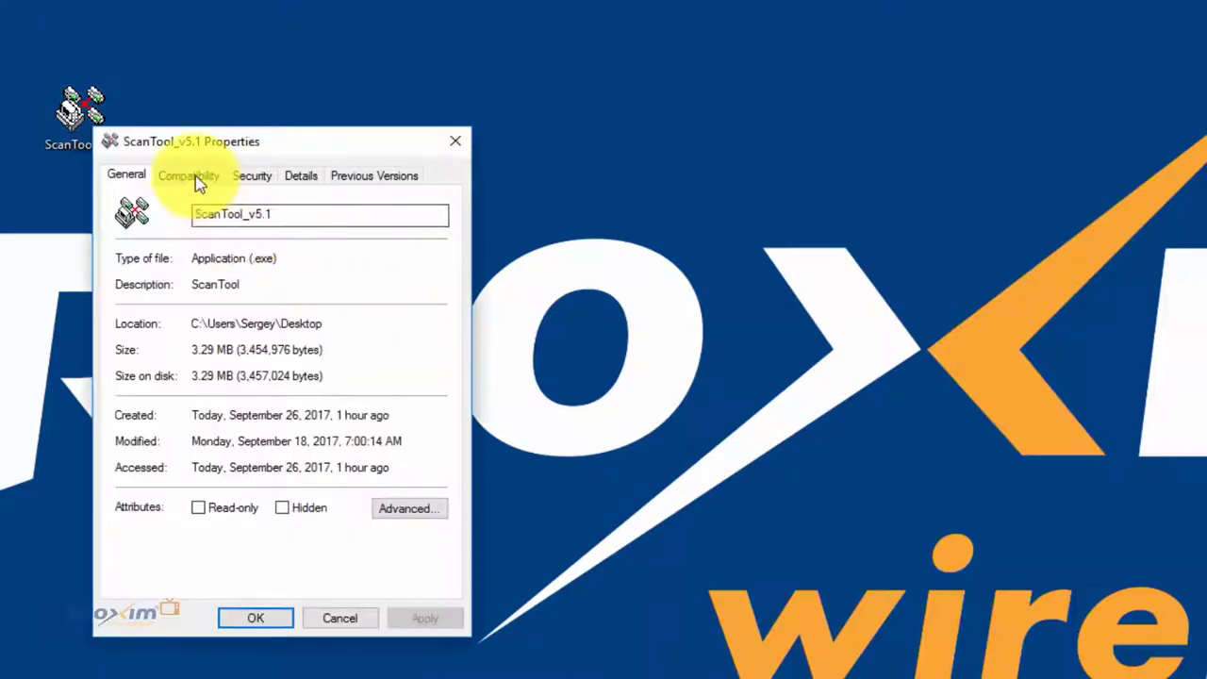
left_click(195, 176)
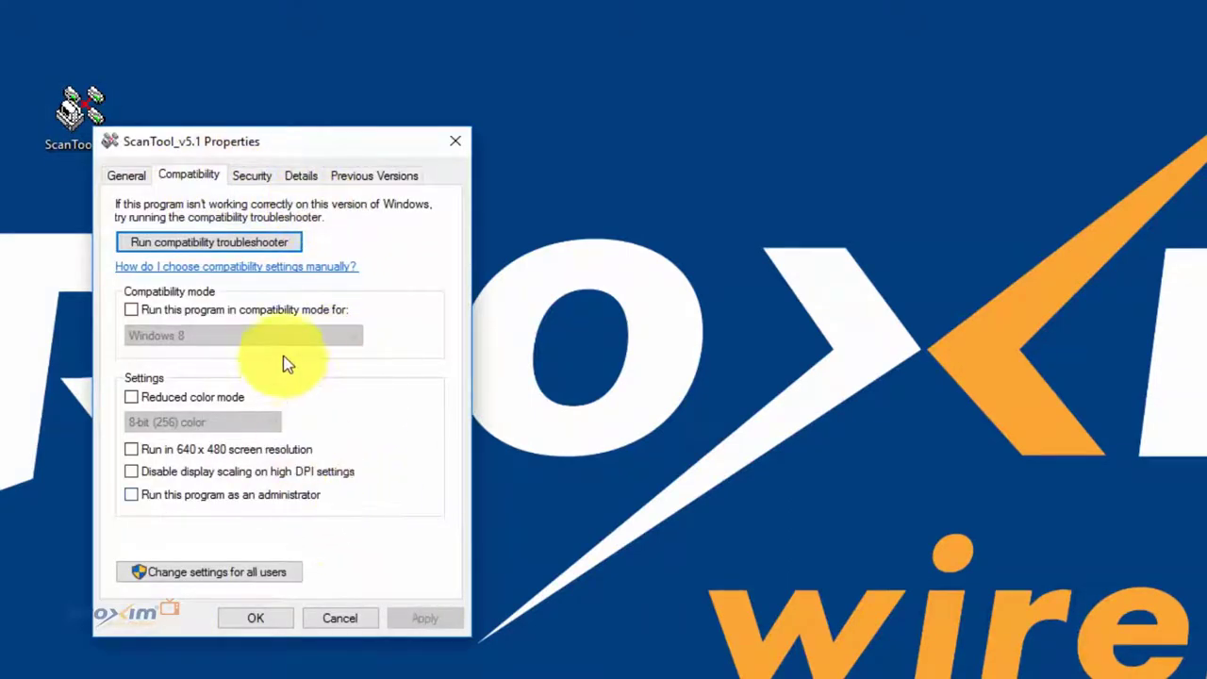
left_click(242, 496)
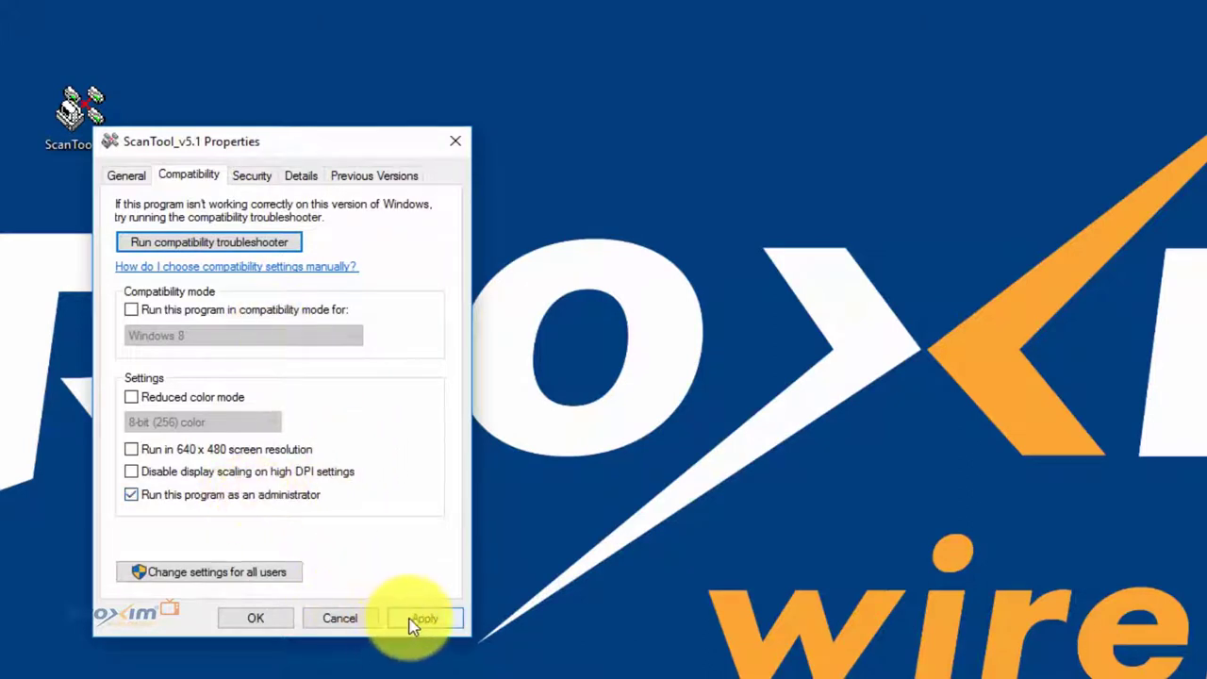
left_click(419, 619)
left_click(252, 618)
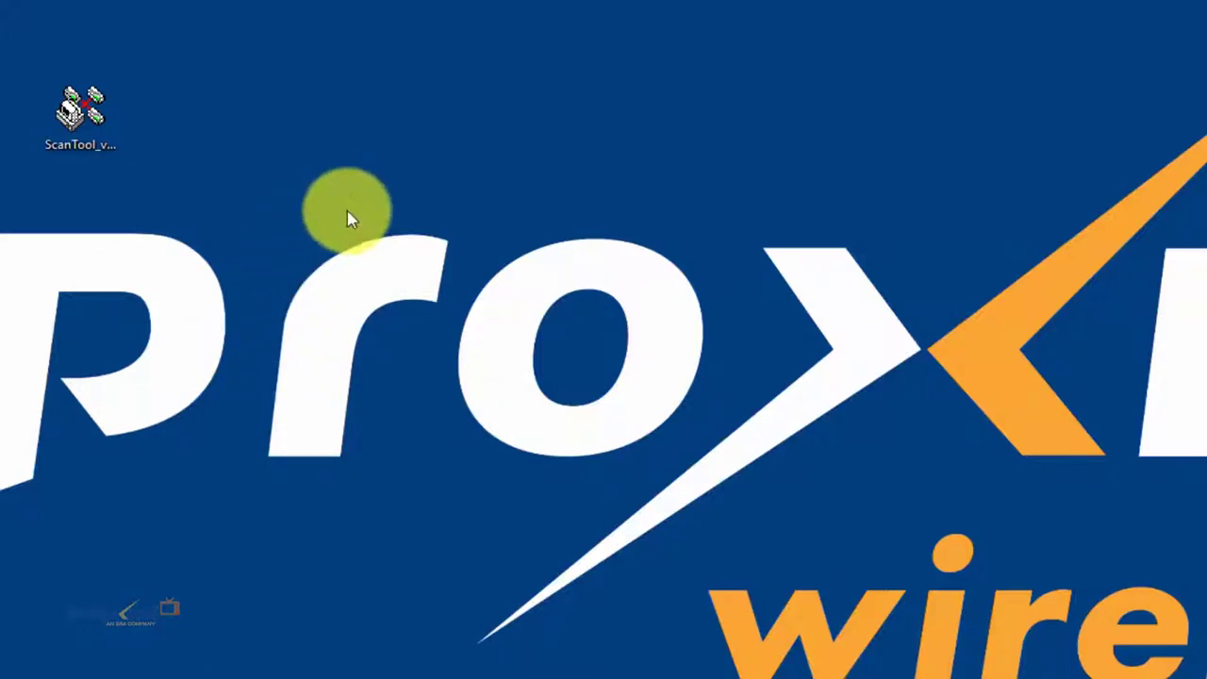
Step: Launch ScanTool and scan using the Intel 82567LM-3 gigabit adapter
double_click(103, 146)
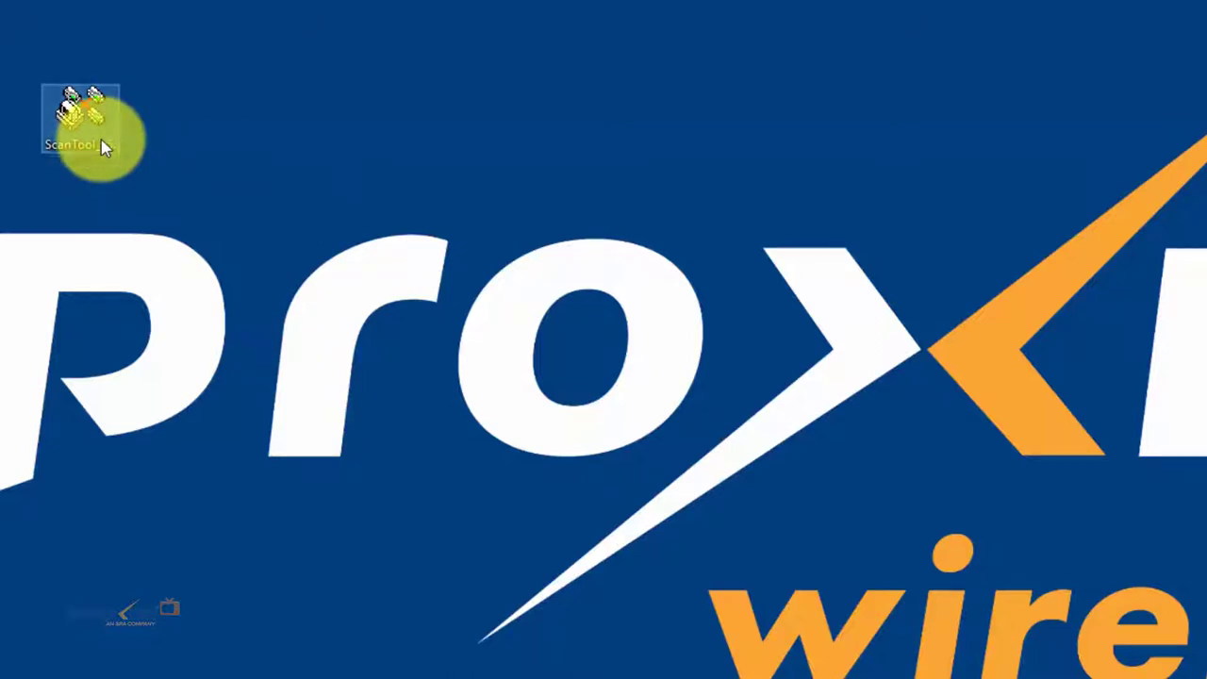
left_click(861, 296)
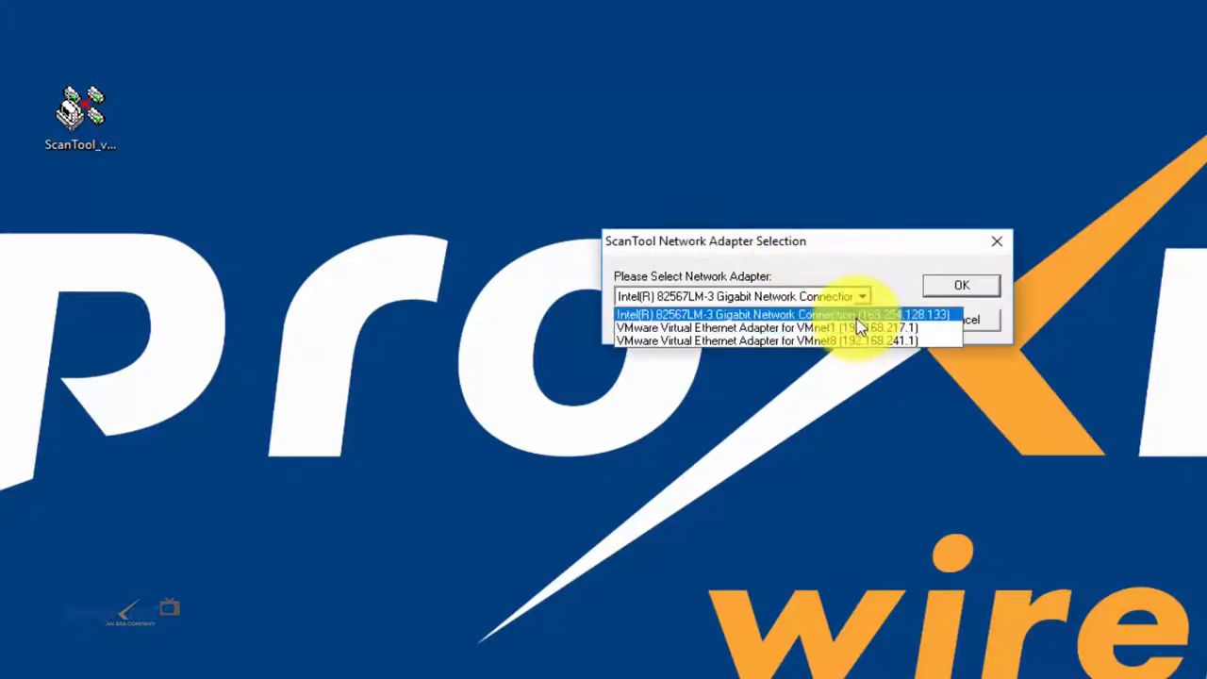
left_click(922, 314)
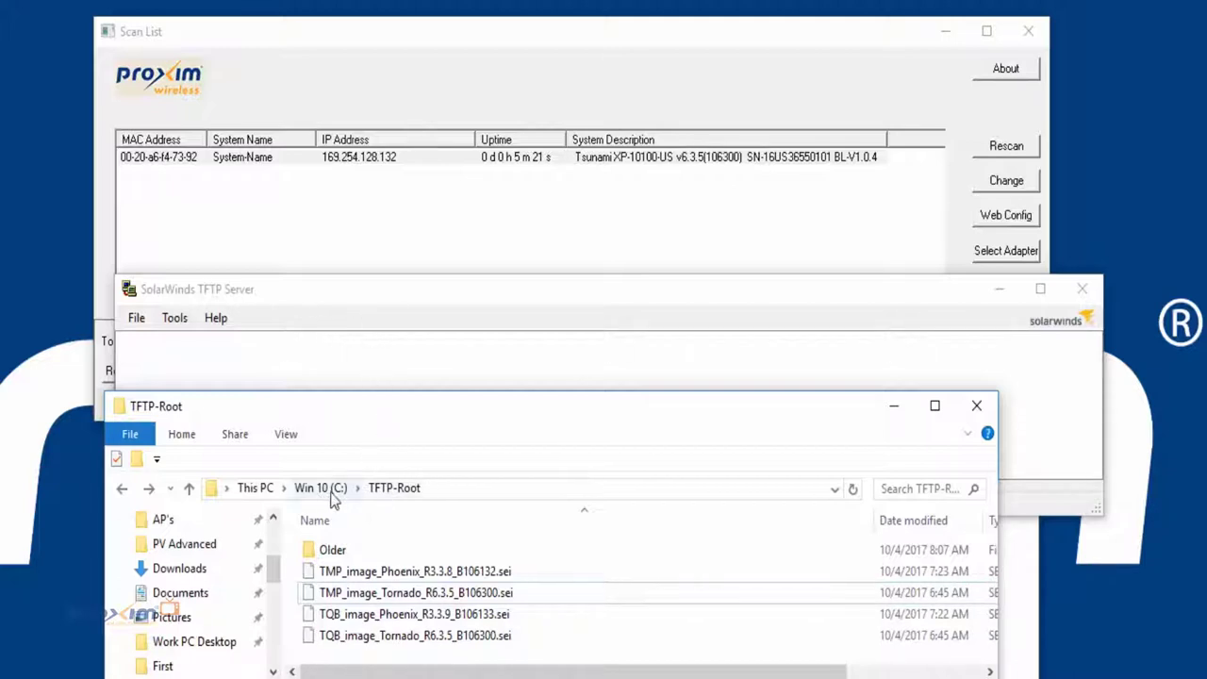
Step: Select the Tornado R6.3.5 firmware image and verify the TFTP Server is started with root C:\TFTP-Root
left_click_drag(413, 593, 364, 342)
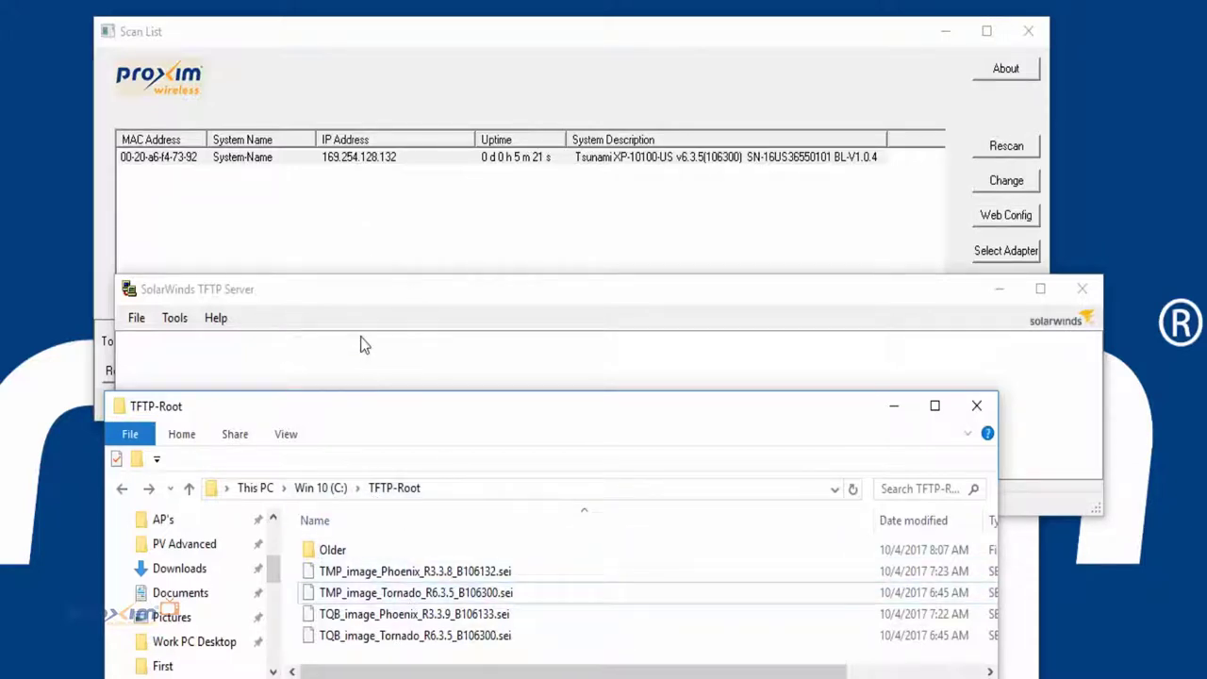
left_click(410, 293)
left_click(137, 318)
left_click(194, 339)
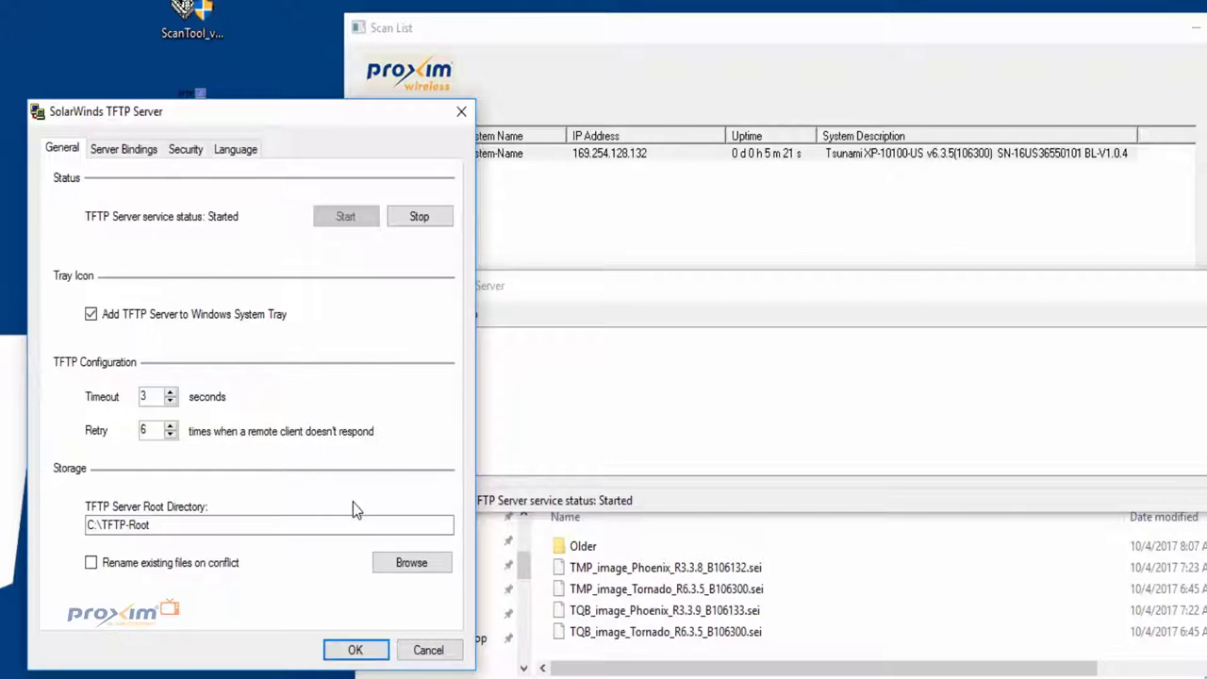
left_click(355, 650)
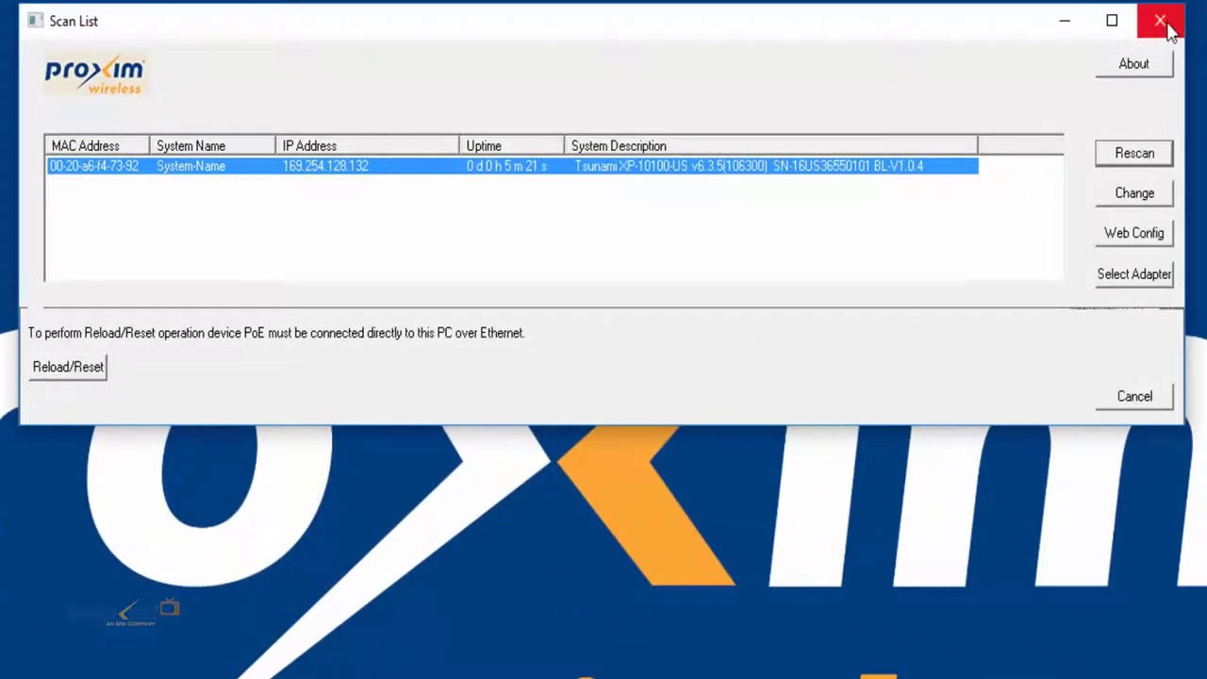
Step: Close the Scan List, recheck ScanTool's administrator compatibility setting, and relaunch ScanTool
left_click(1167, 29)
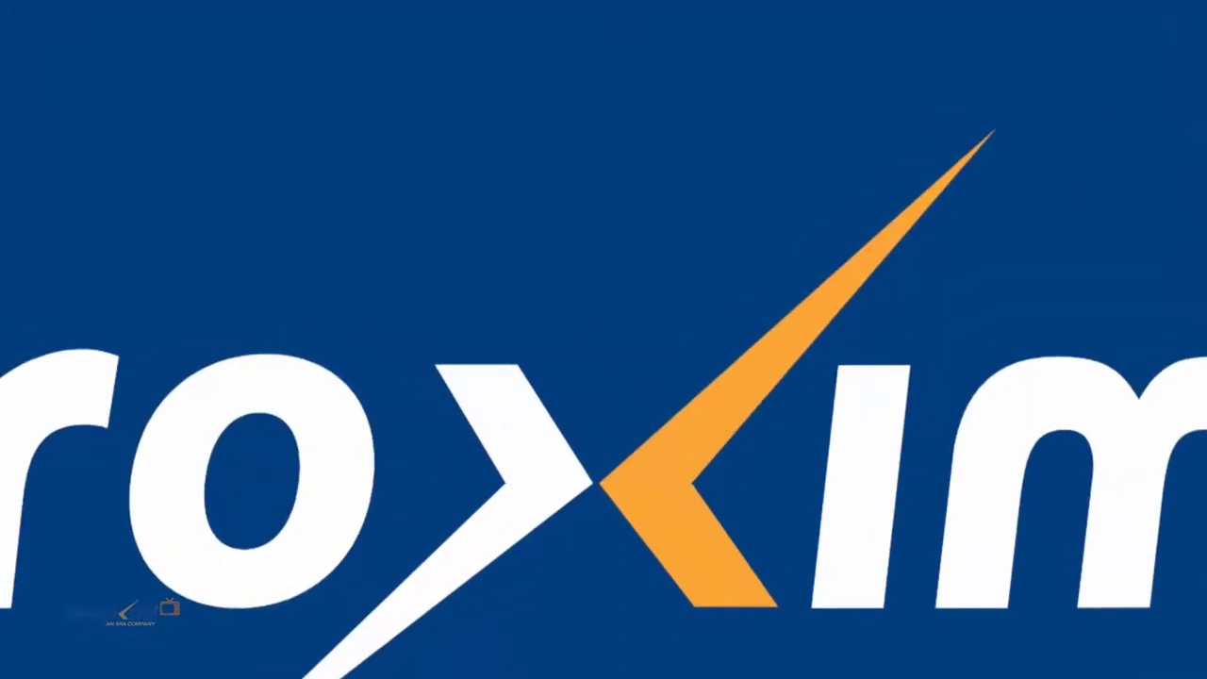
right_click(87, 76)
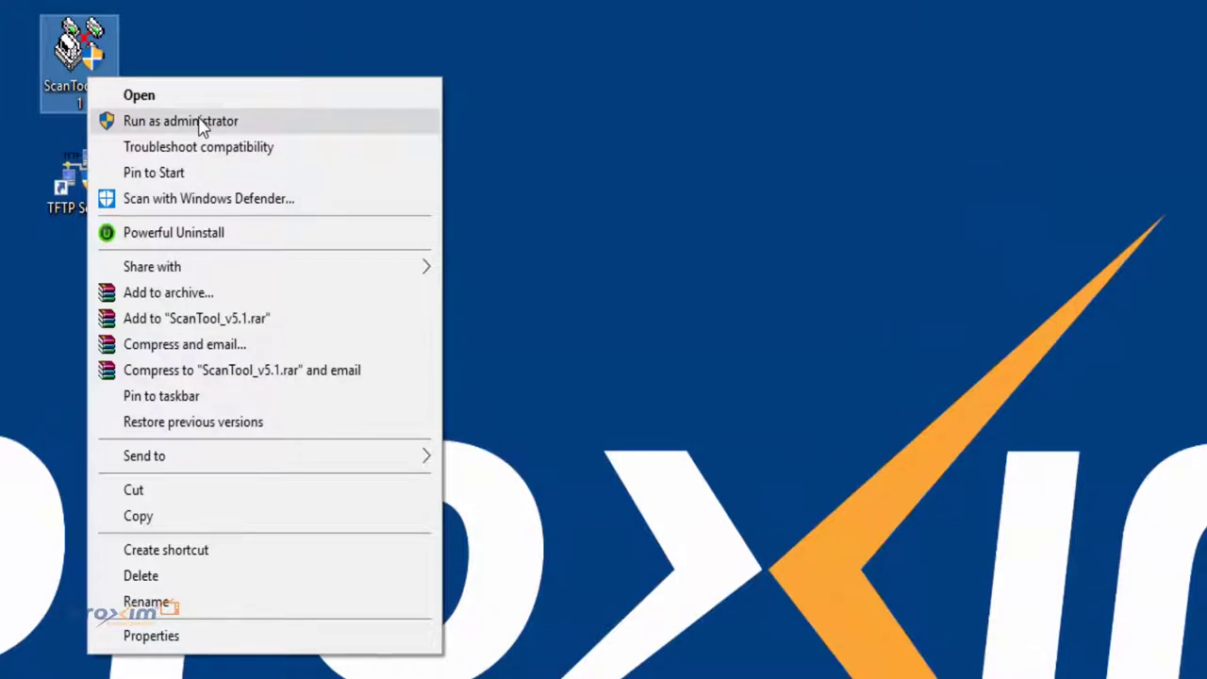
left_click(197, 638)
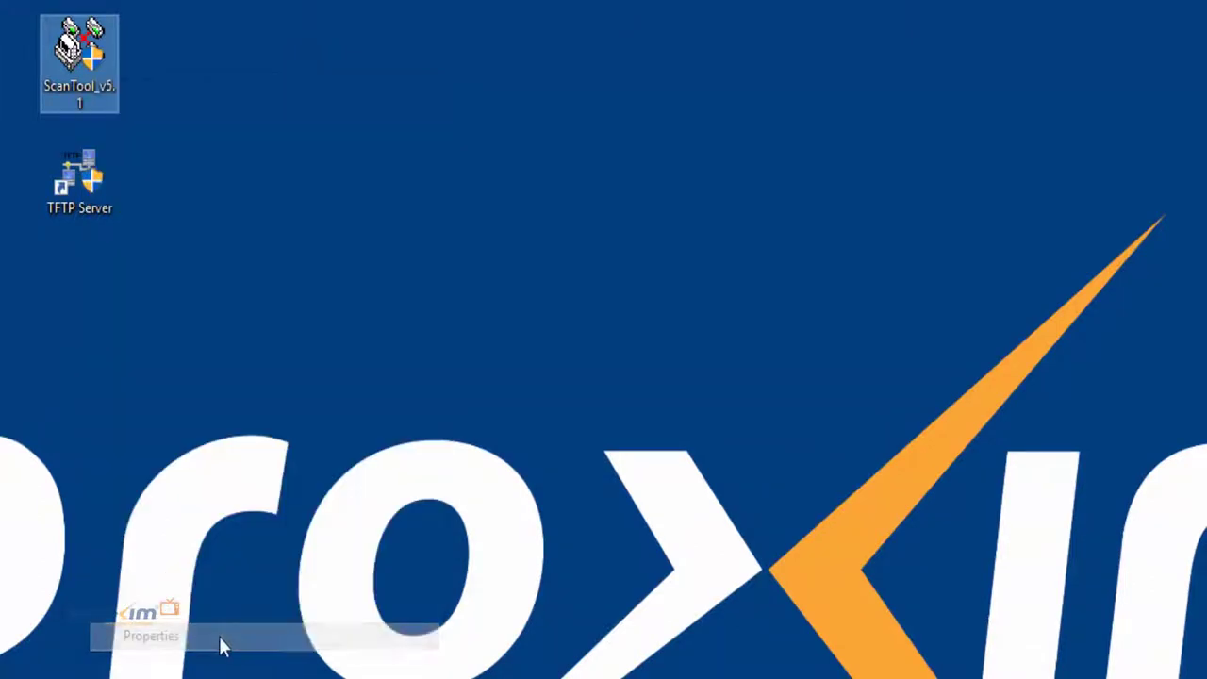
left_click(189, 138)
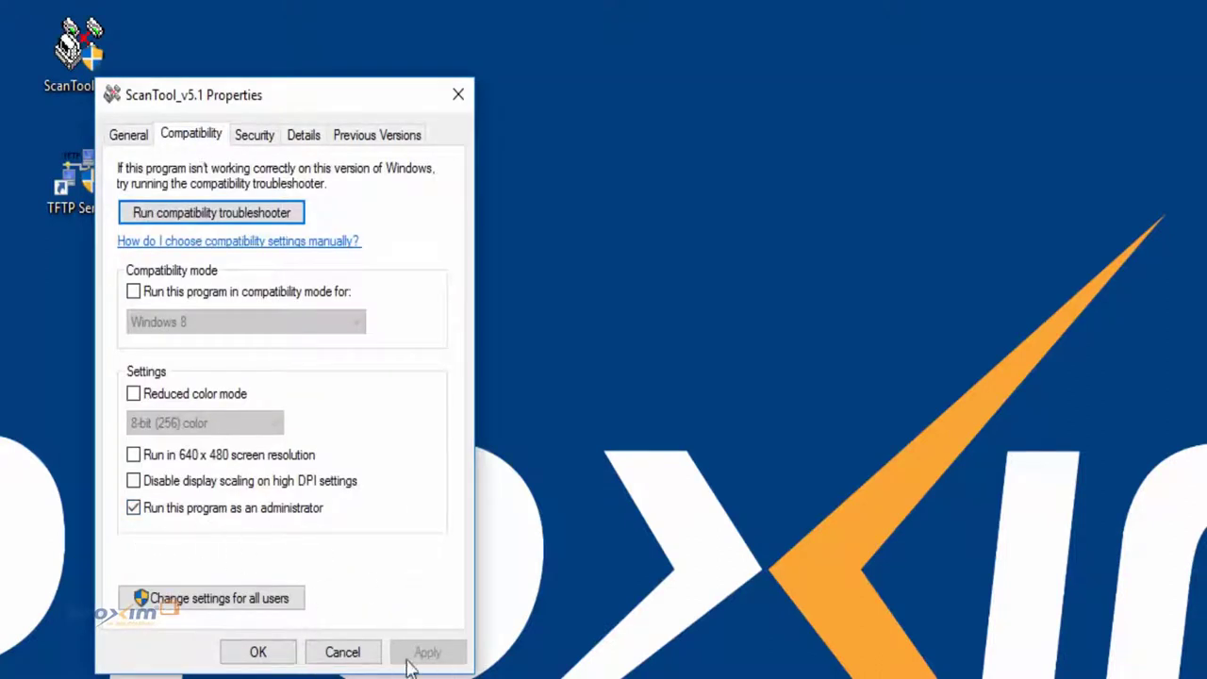
left_click(260, 660)
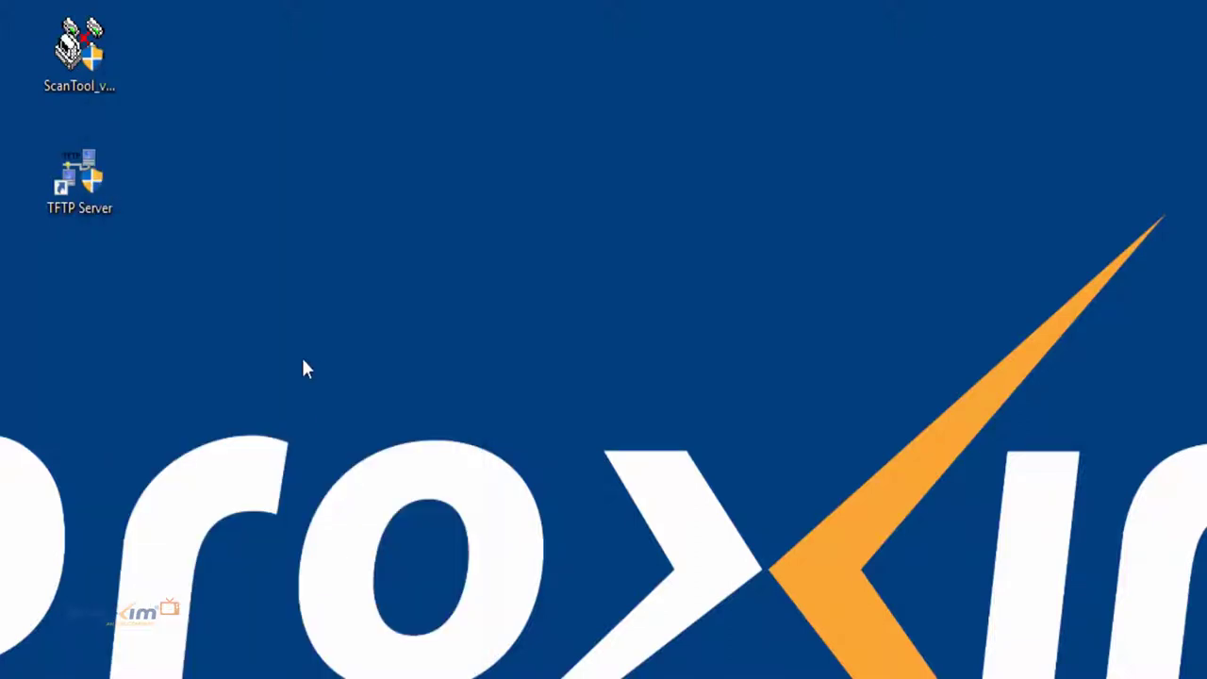
left_click(107, 65)
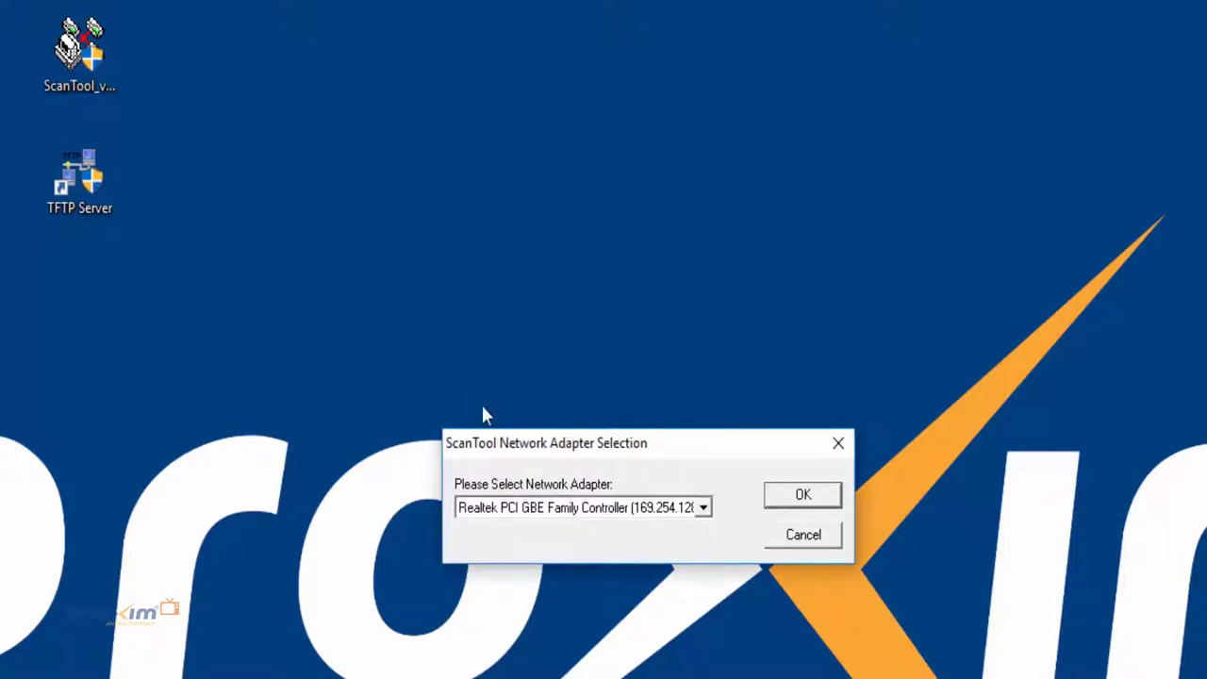
Step: Scan with the Realtek adapter and start the automatic Reload/Reset procedure for the Tsunami
left_click(802, 497)
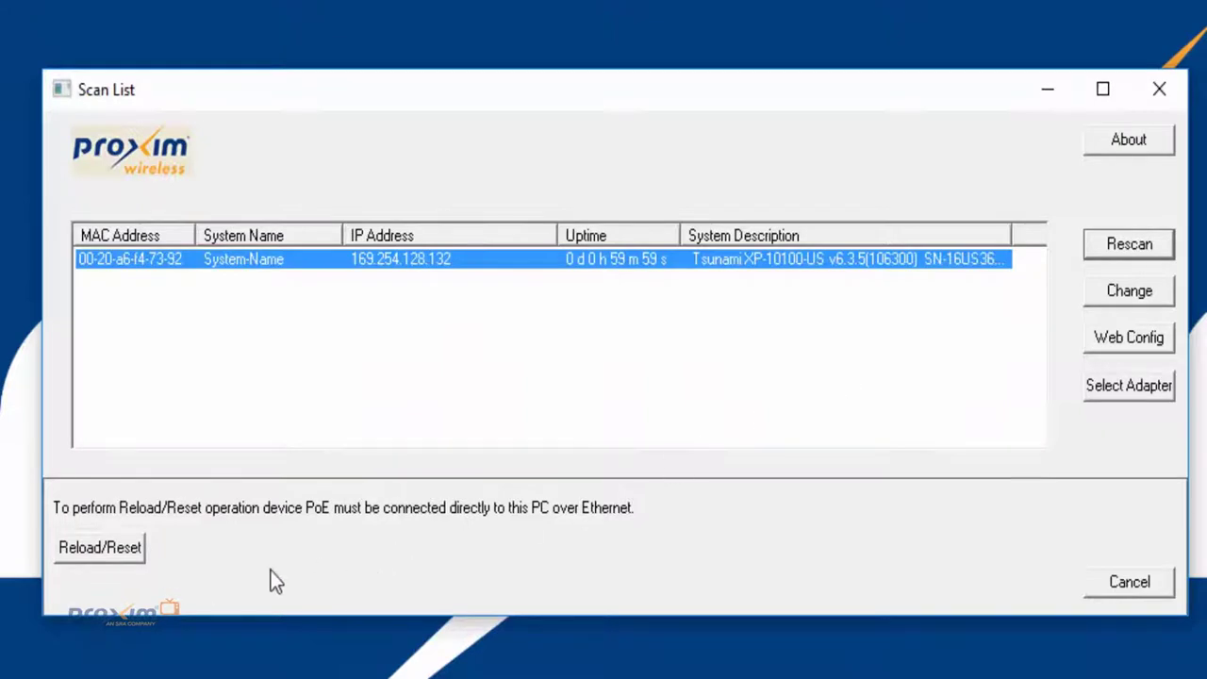
left_click(93, 555)
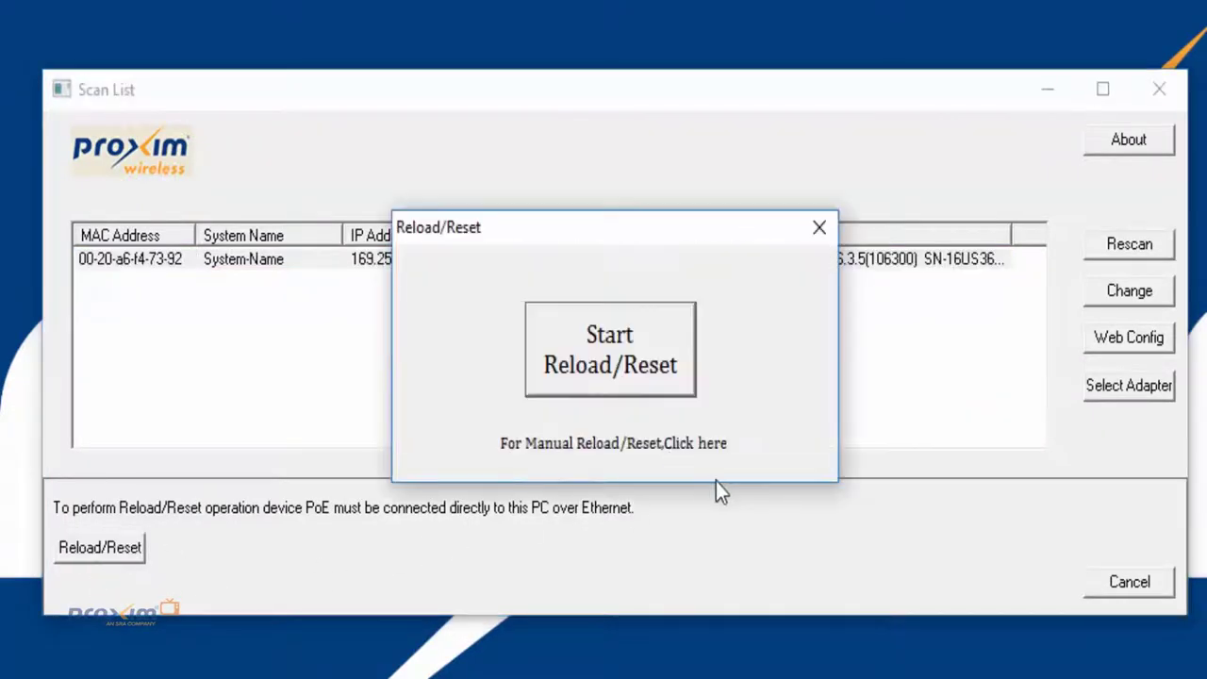
left_click(613, 375)
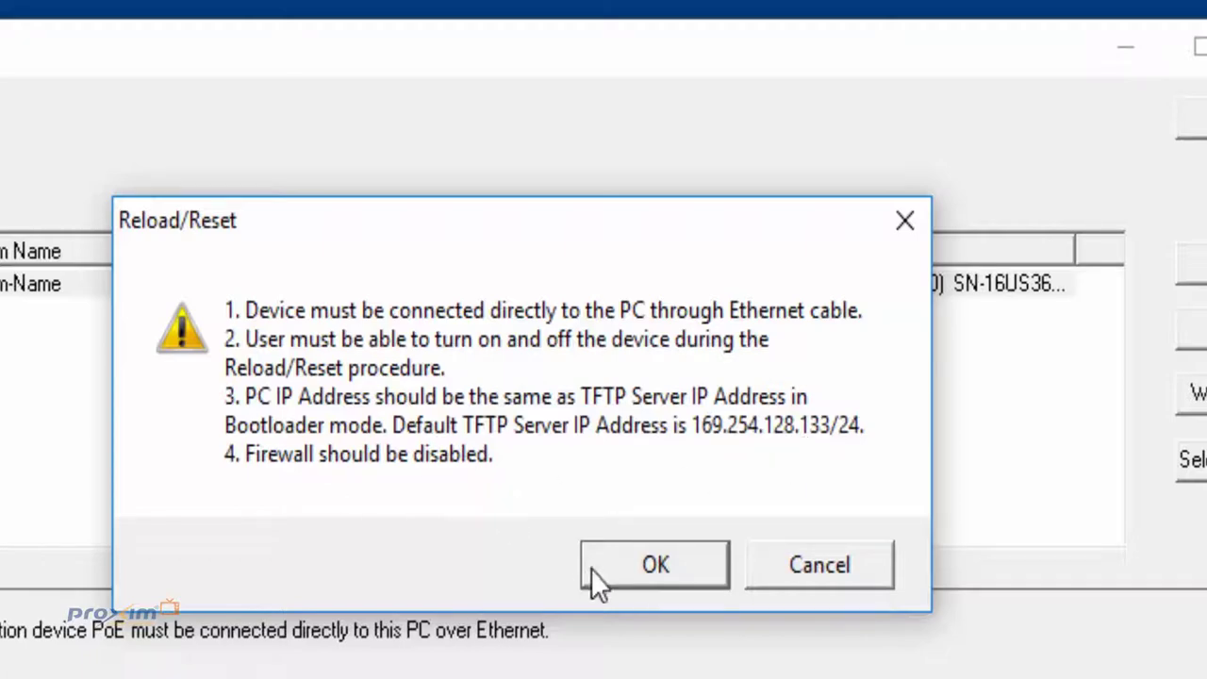
Step: Accept the Reload/Reset requirements, including TFTP server IP 169.254.128.133/24, to enter NetConsole Mode
left_click(663, 572)
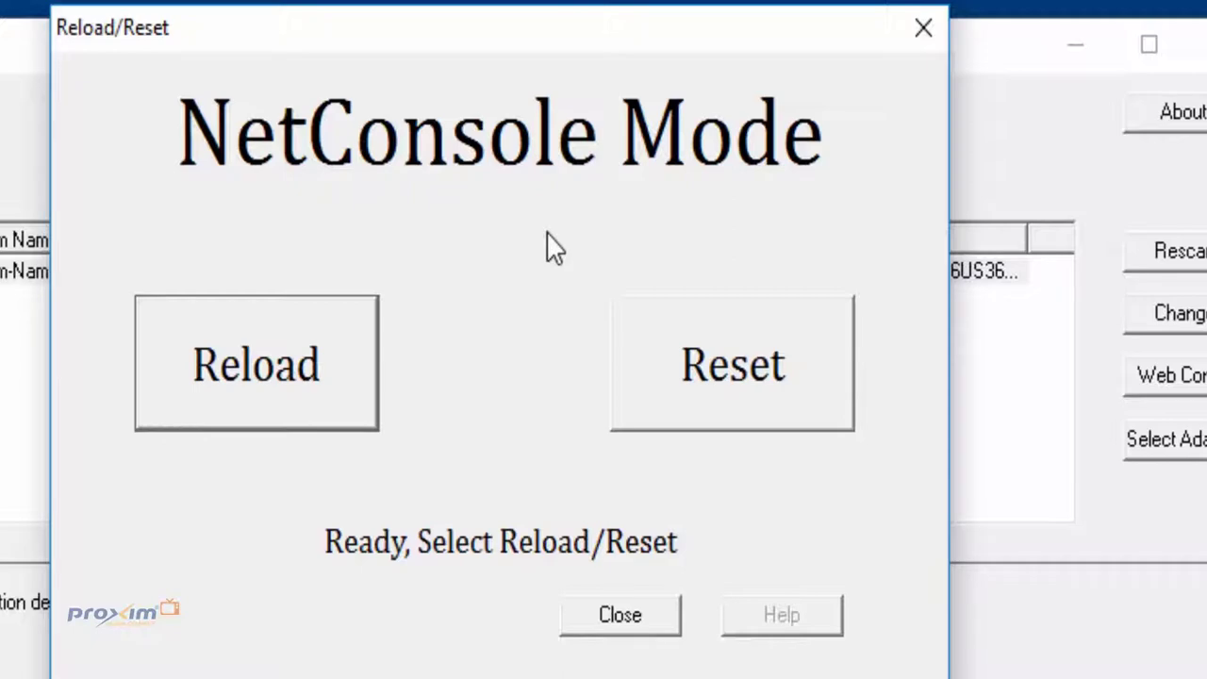
Step: Choose Reload in NetConsole Mode and confirm once the Tsunami device is power-cycled
left_click(294, 413)
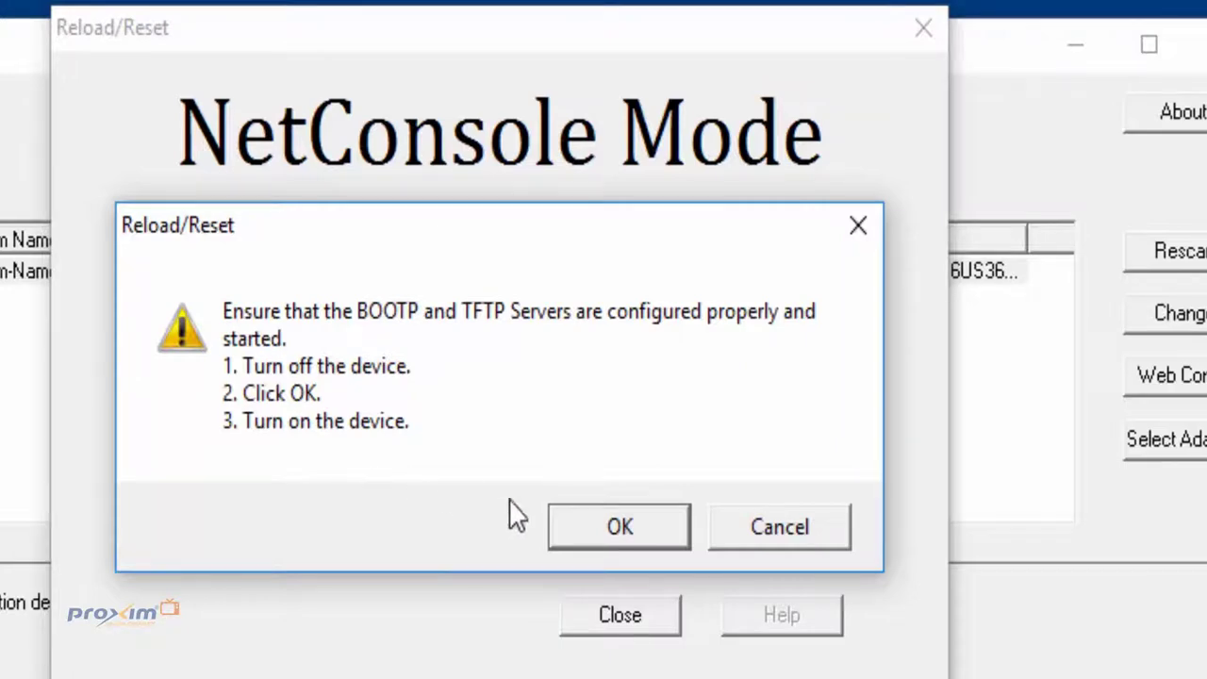
left_click(625, 526)
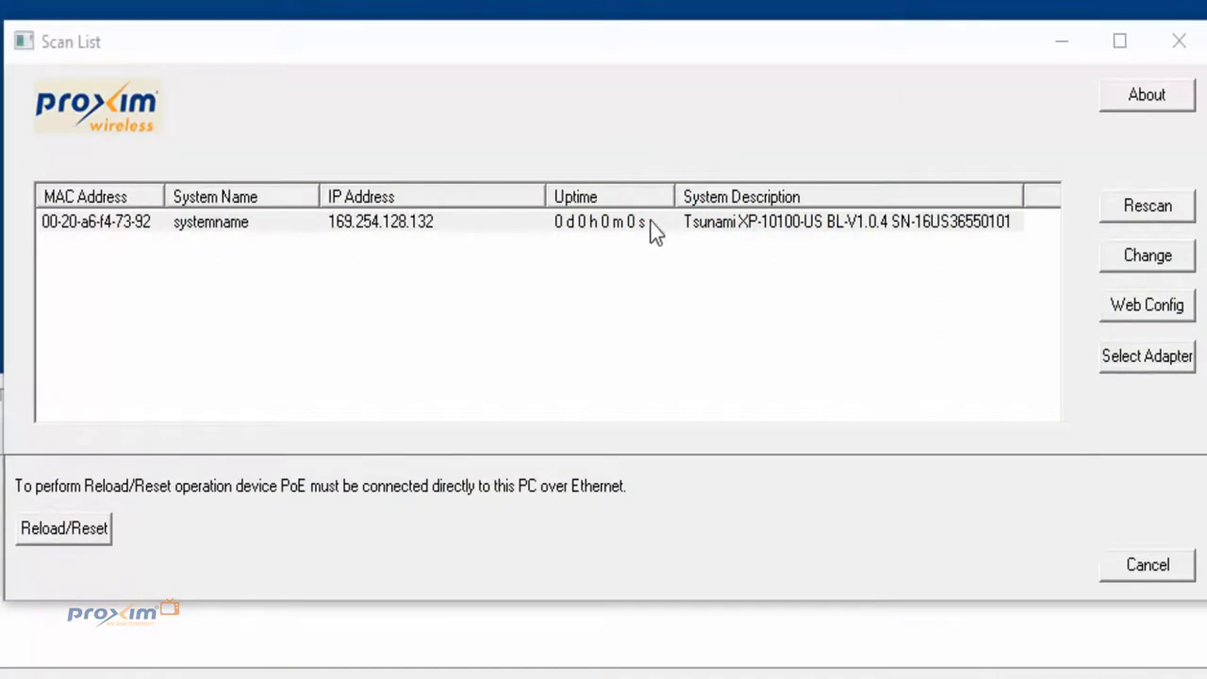
Step: Rescan and open IP and firmware settings for the Tsunami XP-10100-US at 169.254.128.132
left_click(1165, 209)
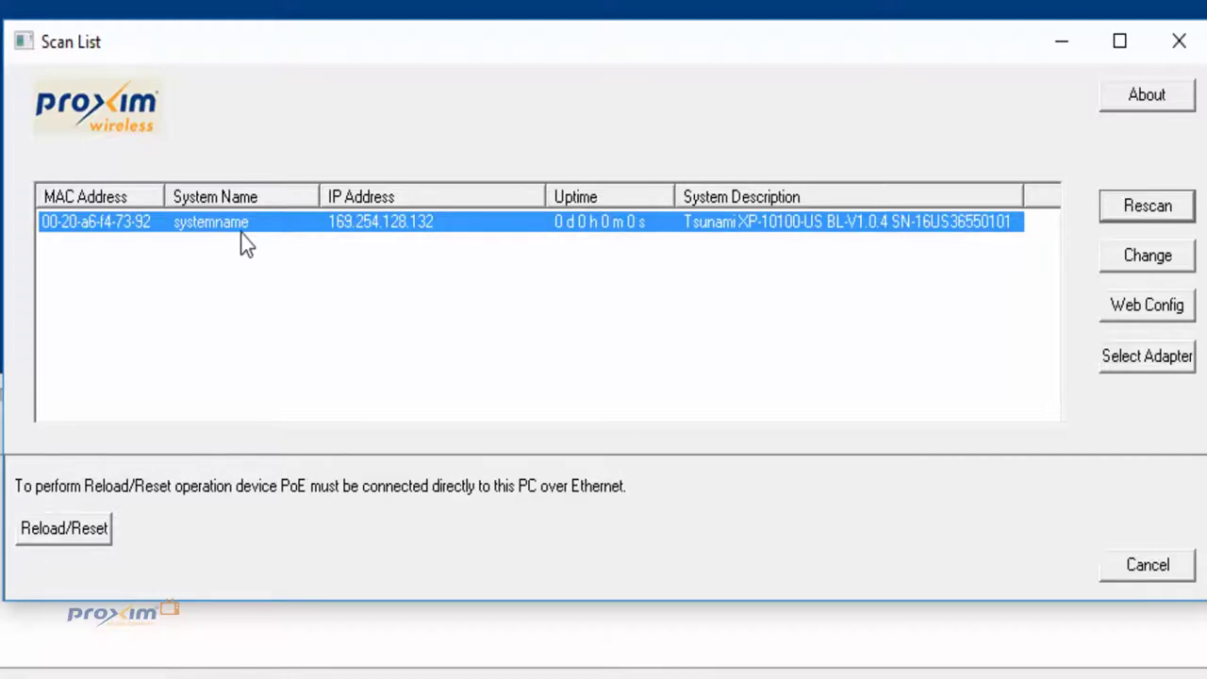
left_click(1127, 262)
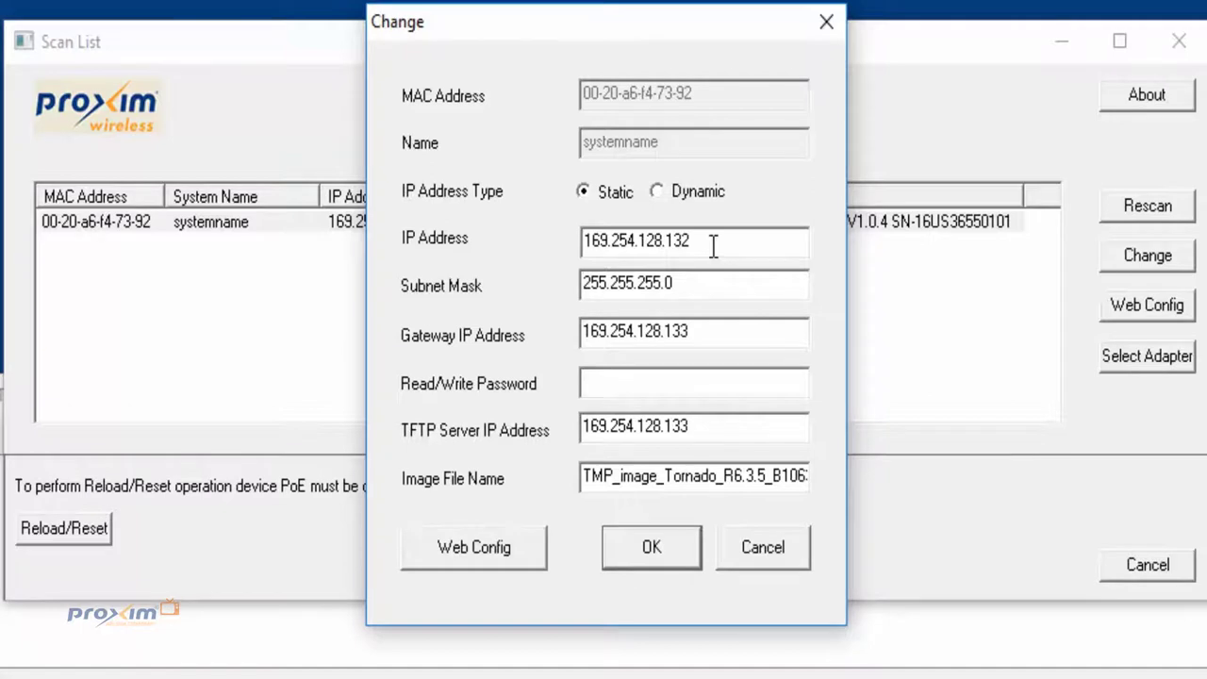
Step: Check the device IP, gateway IP and TFTP server 169.254.128.133 values in the Change dialog
double_click(630, 241)
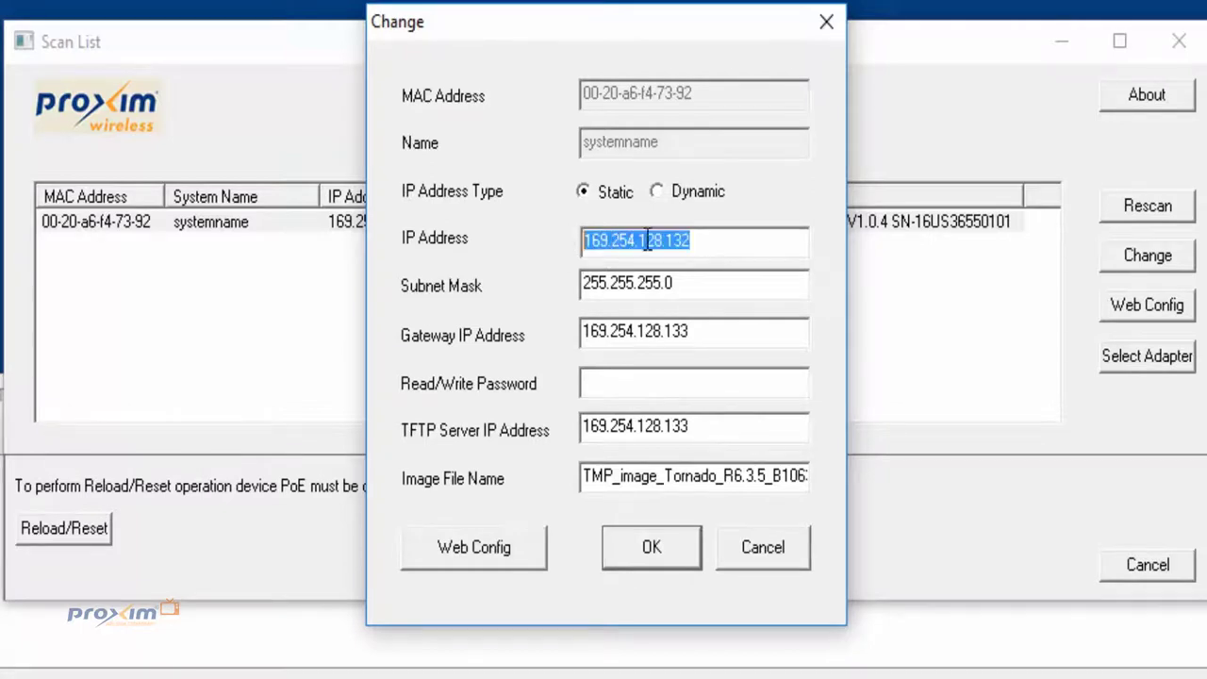
double_click(697, 283)
double_click(688, 331)
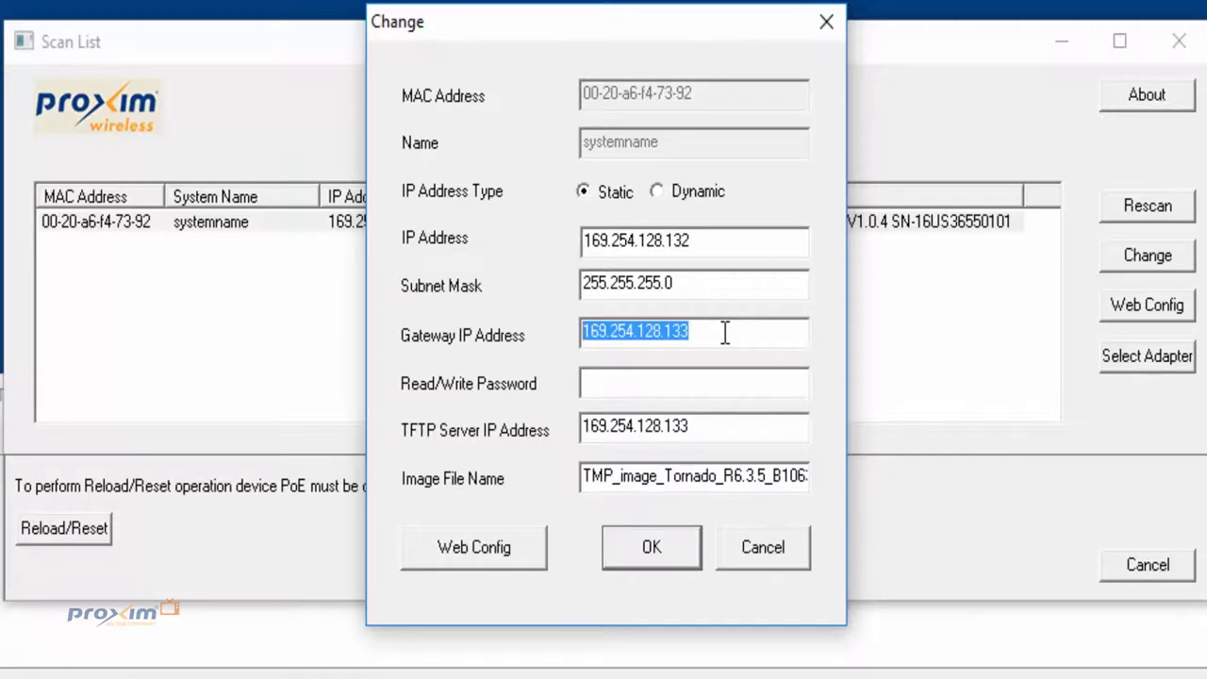
left_click(719, 430)
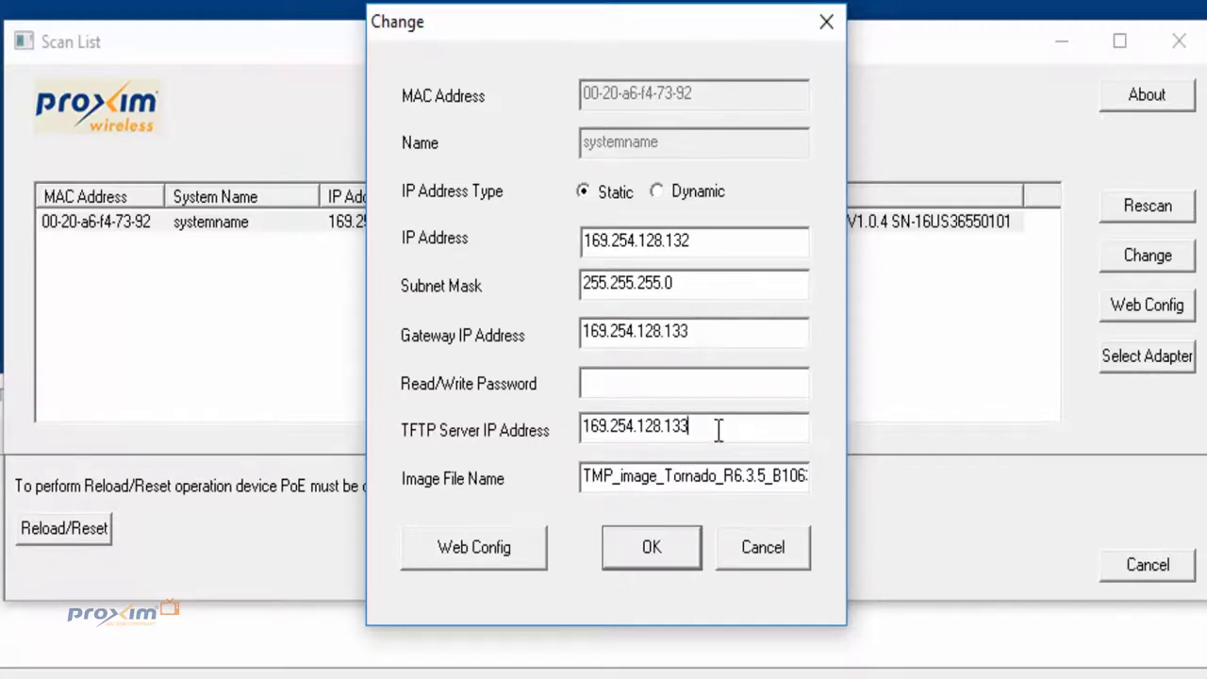
left_click_drag(719, 430, 549, 434)
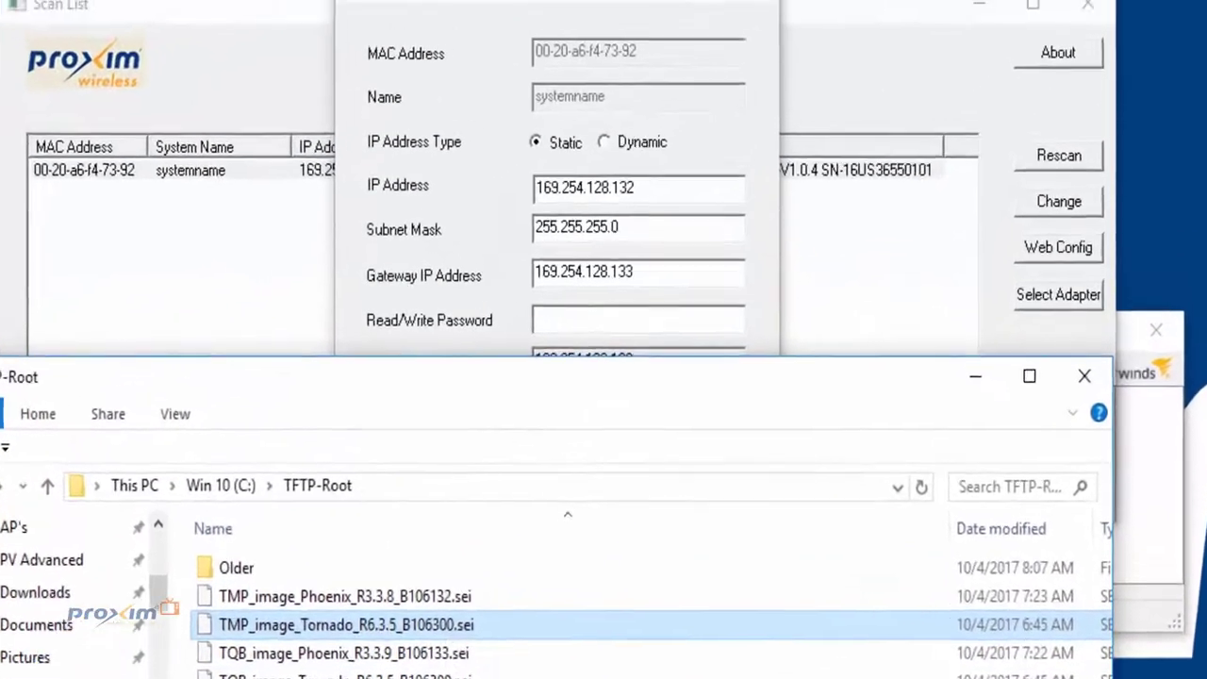
Step: Copy the firmware file name TMP_image_Tornado_R6.3.5_B106300.sei from its Properties
key("alt+Return")
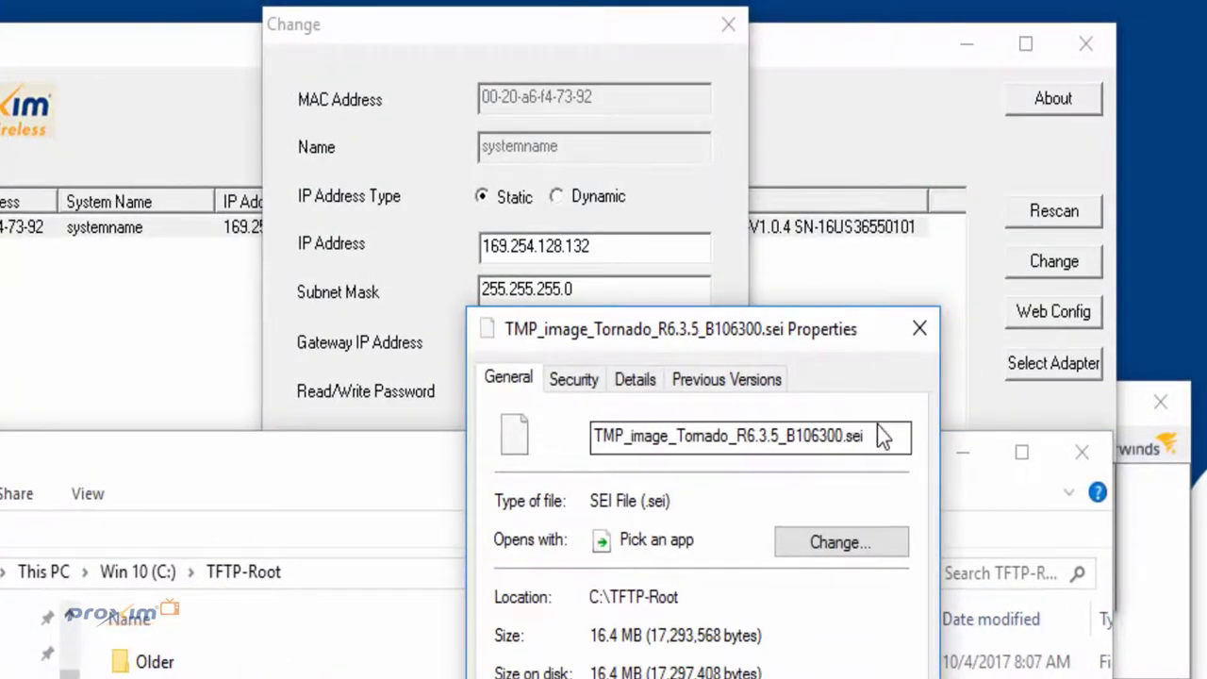
left_click_drag(610, 435, 863, 435)
key("ctrl+a")
Step: Enter the read/write password in the Change dialog and apply the firmware update
left_click(434, 88)
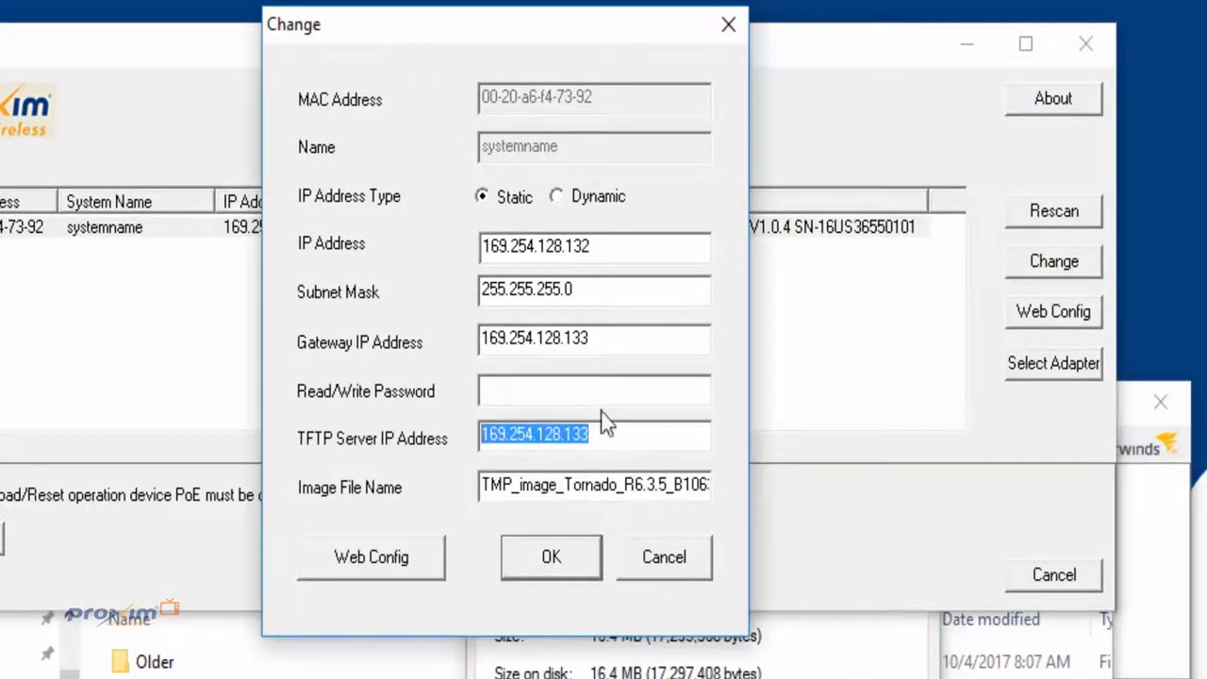
left_click(589, 390)
type("public")
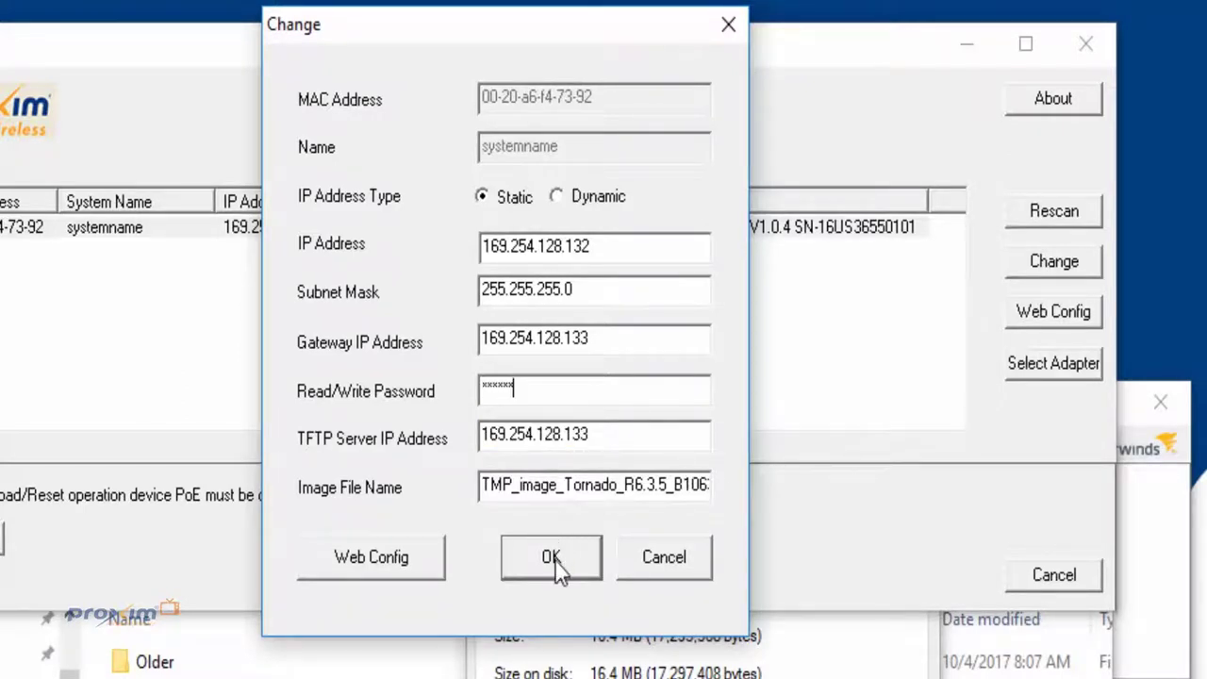
left_click(555, 562)
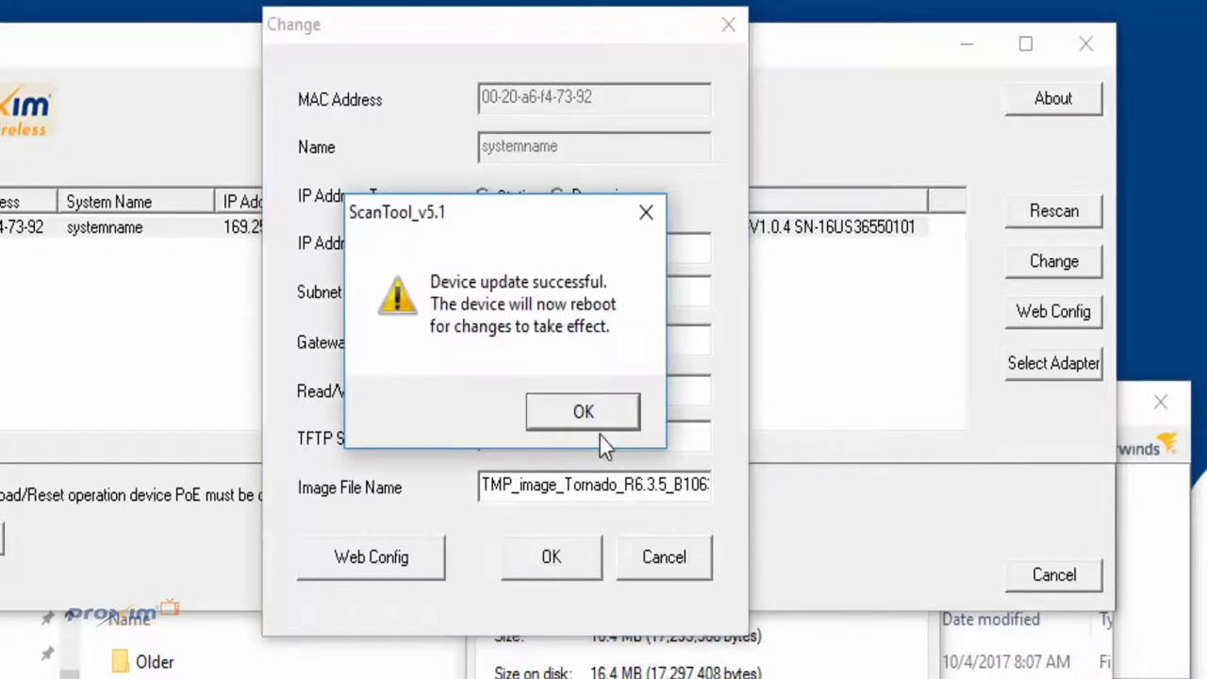
Step: Dismiss the success message and bring the SolarWinds TFTP Server window forward, moving it higher
left_click(596, 426)
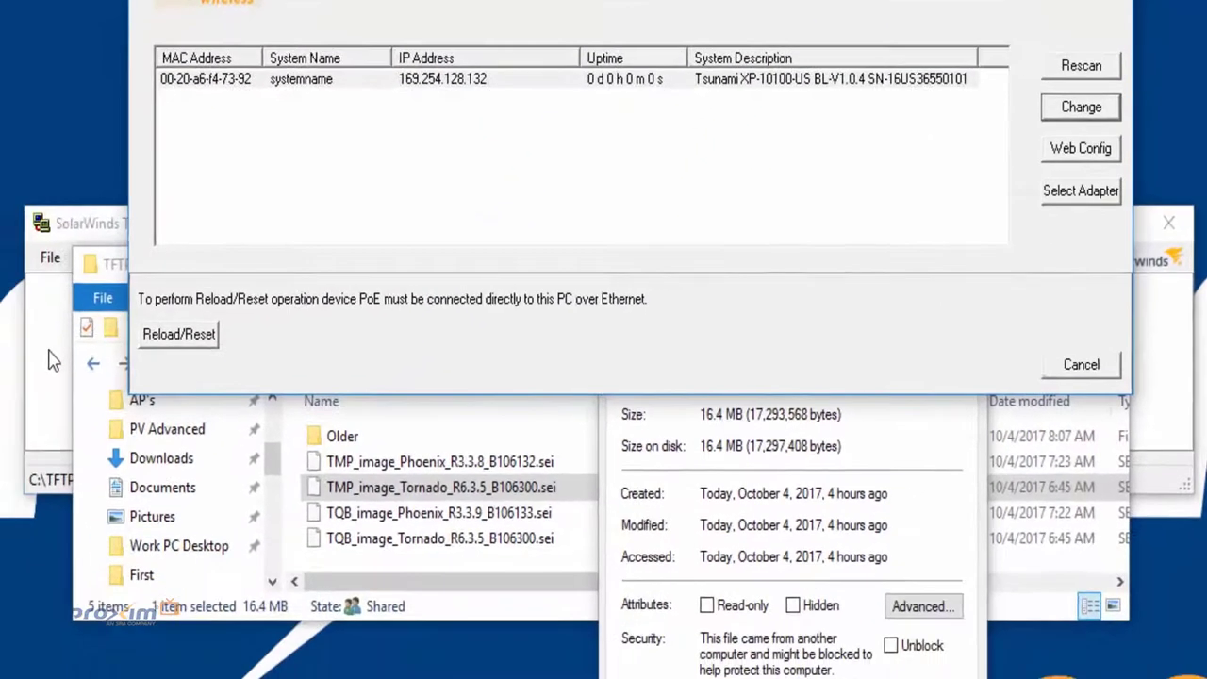
left_click(53, 360)
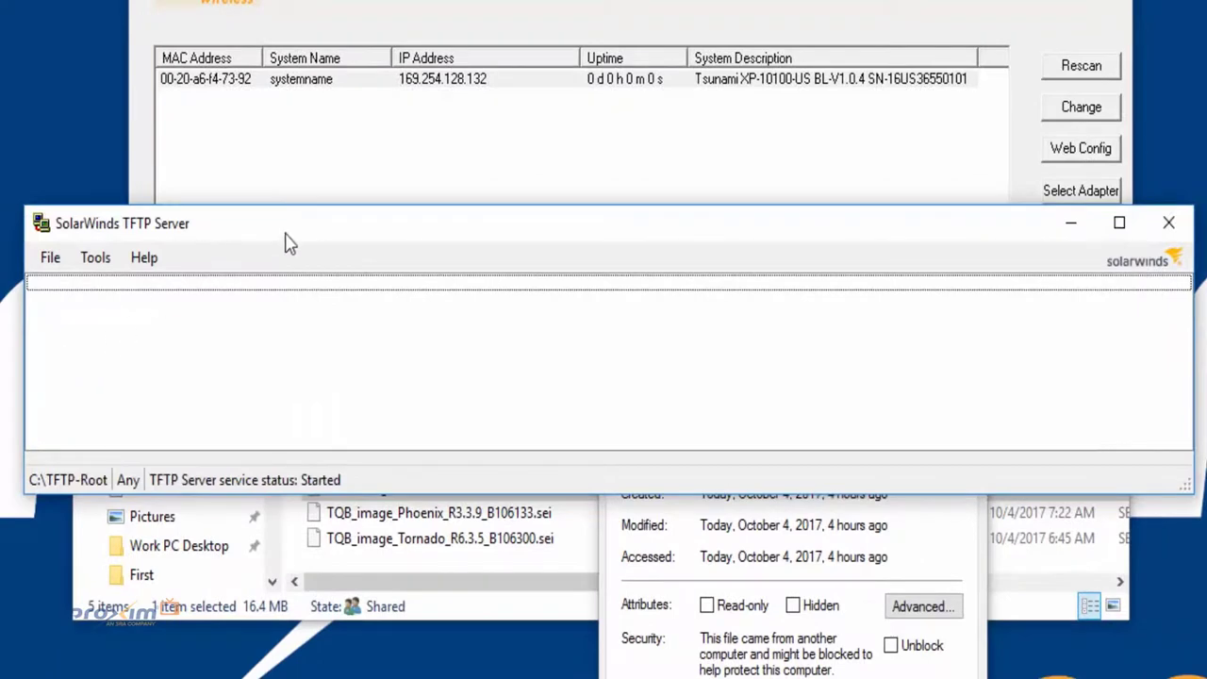
left_click_drag(370, 232, 370, 174)
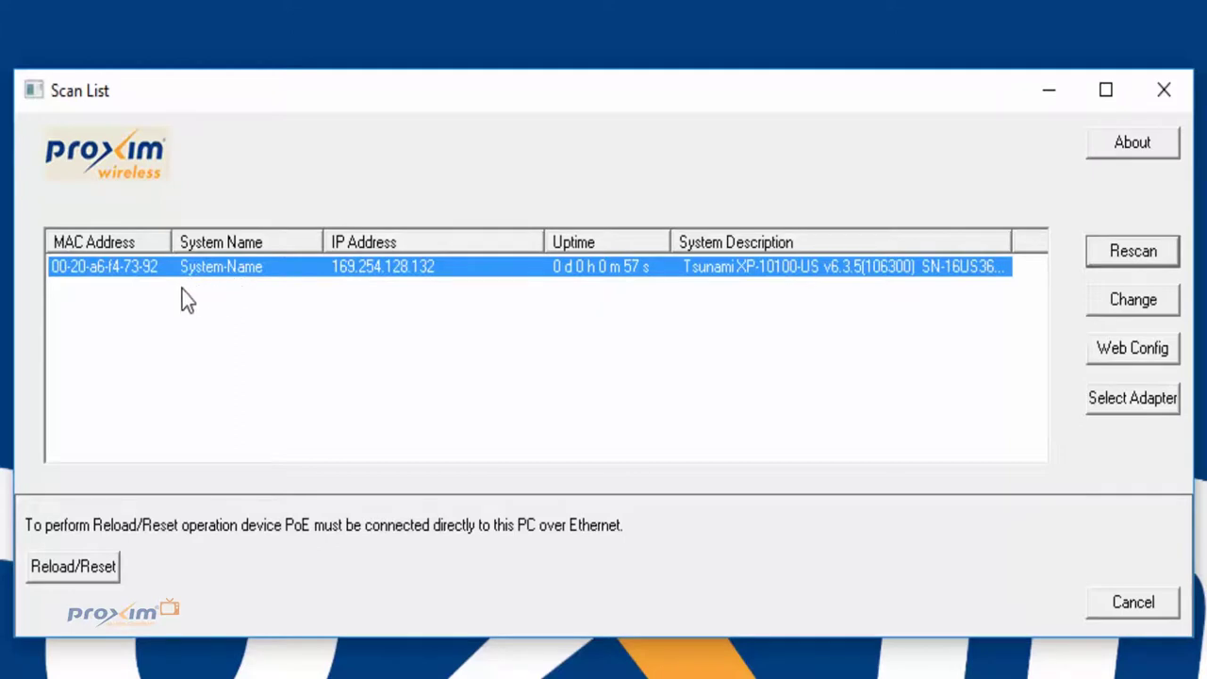
Step: View the updated device's settings twice via Change, cancelling each time without saving
left_click(1152, 302)
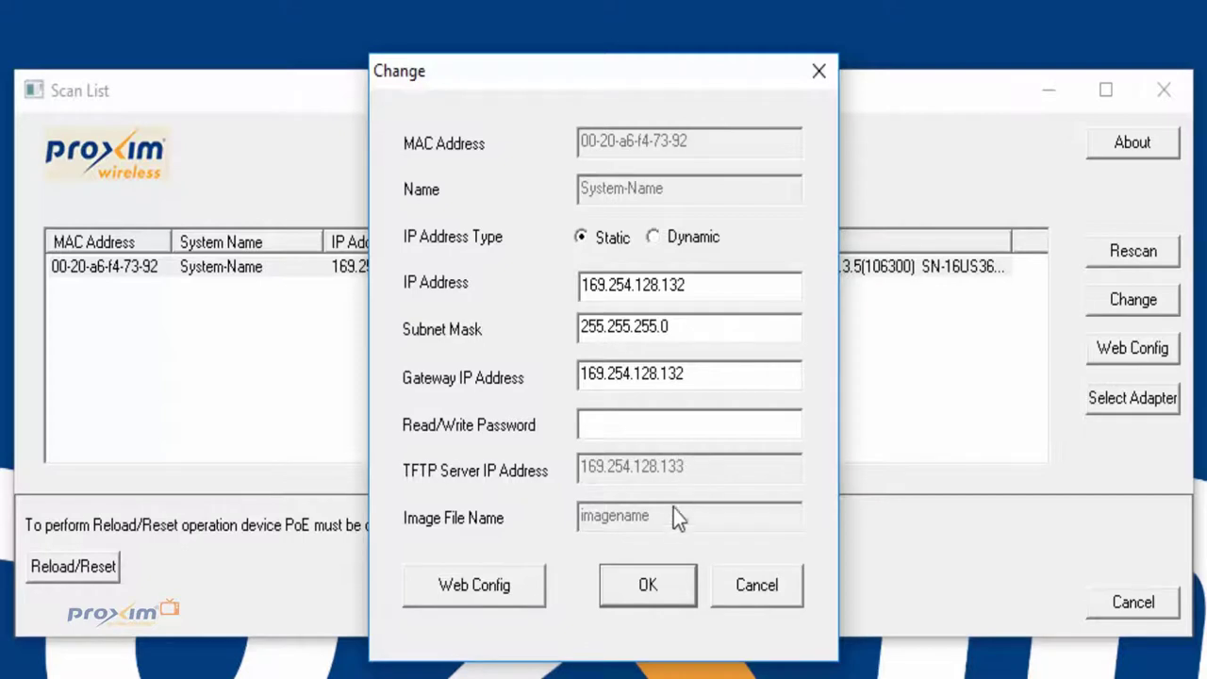
left_click(775, 595)
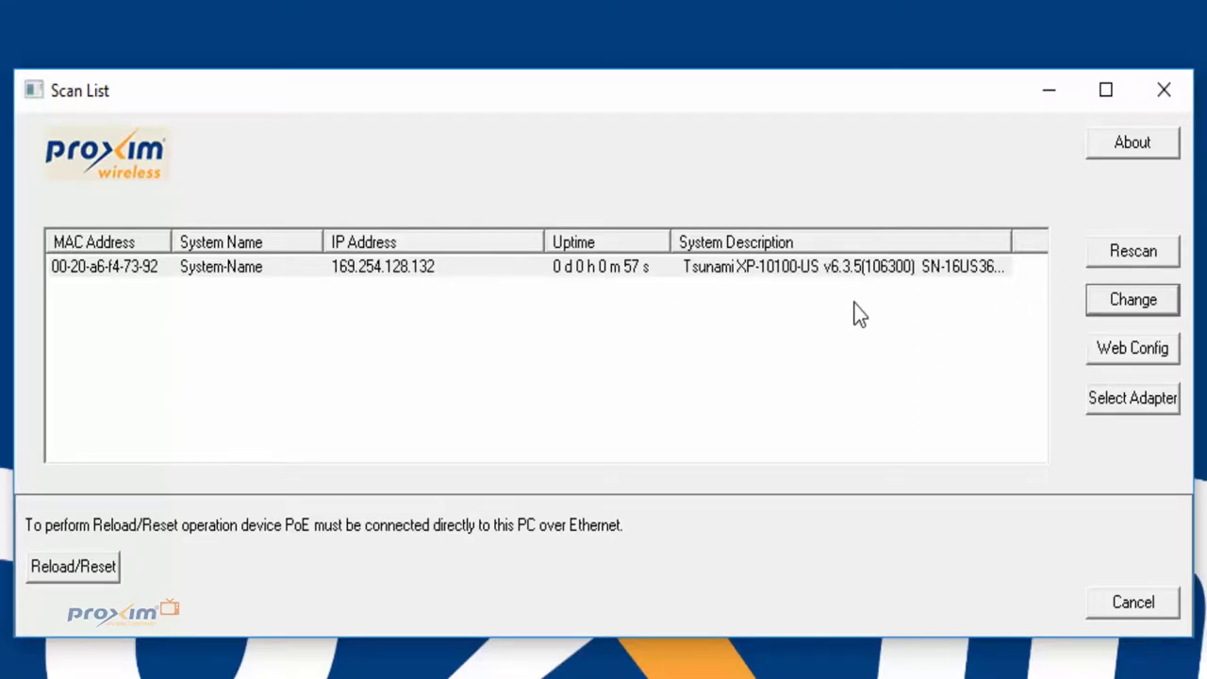
left_click(1111, 305)
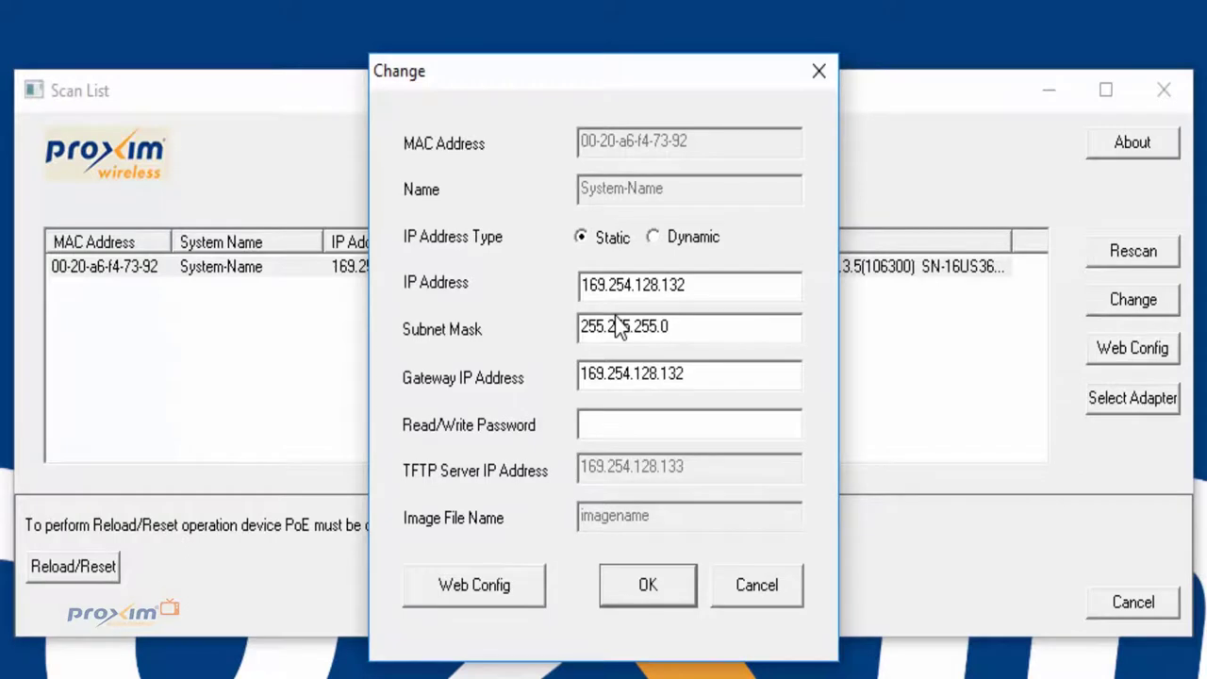
left_click(760, 586)
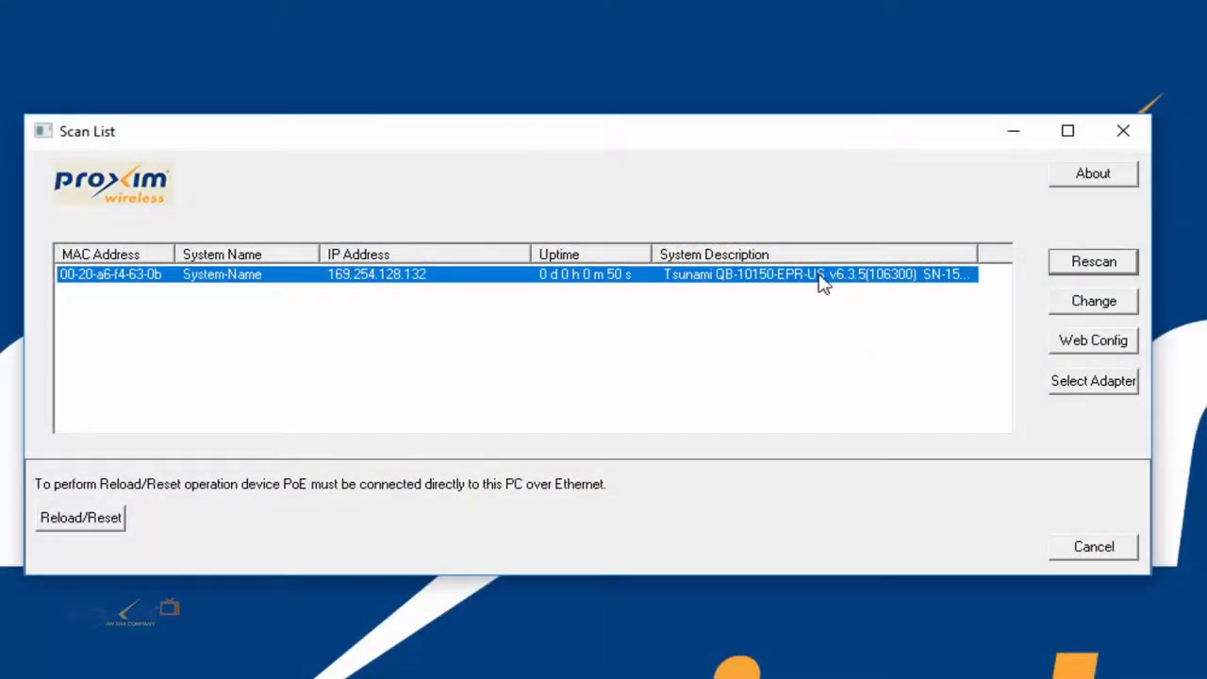
left_click_drag(646, 137, 712, 96)
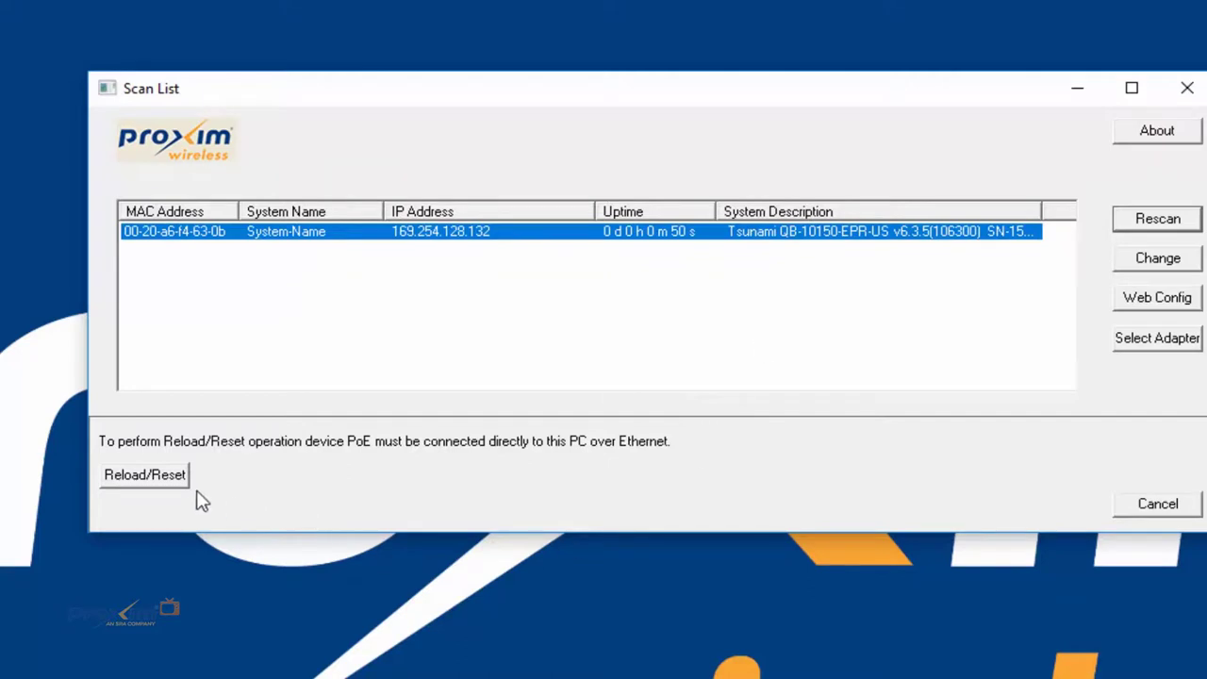
left_click(146, 481)
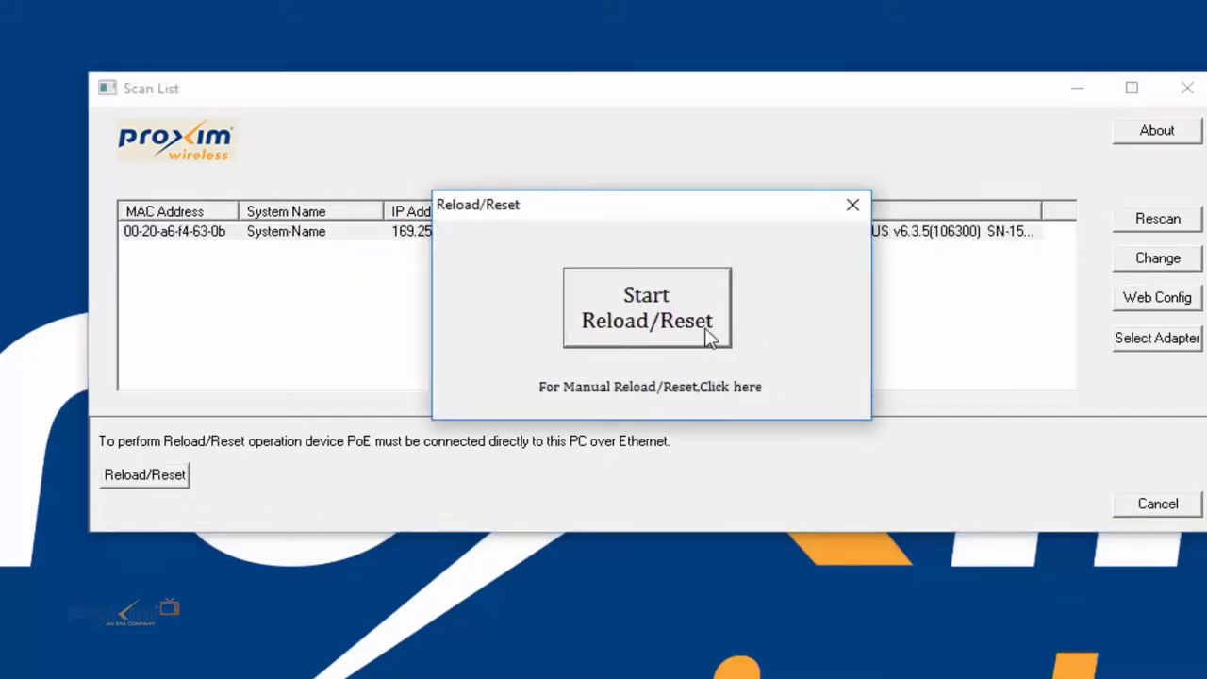
left_click(666, 325)
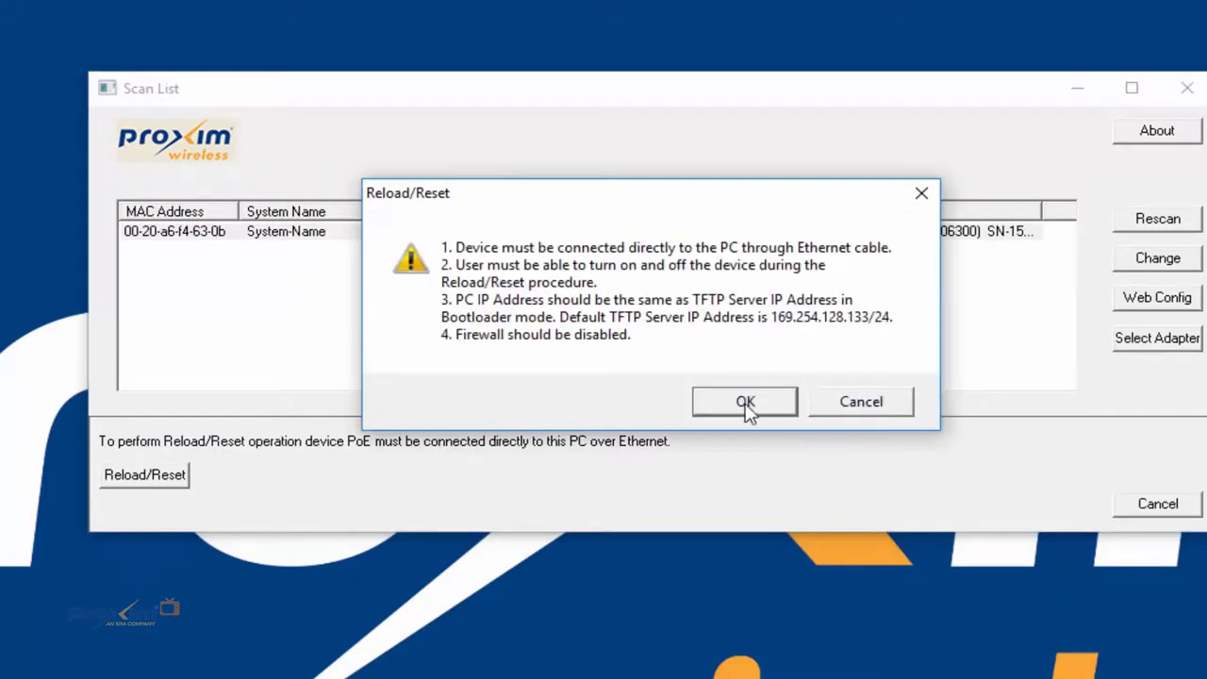
left_click(744, 402)
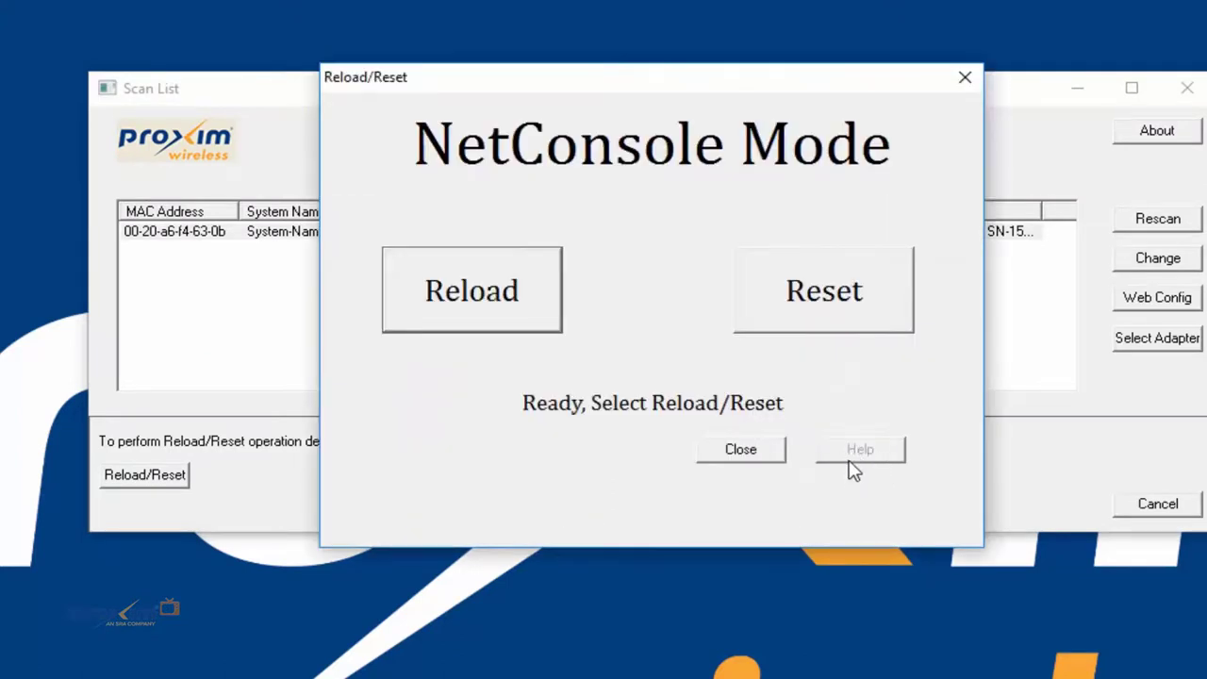
left_click(736, 455)
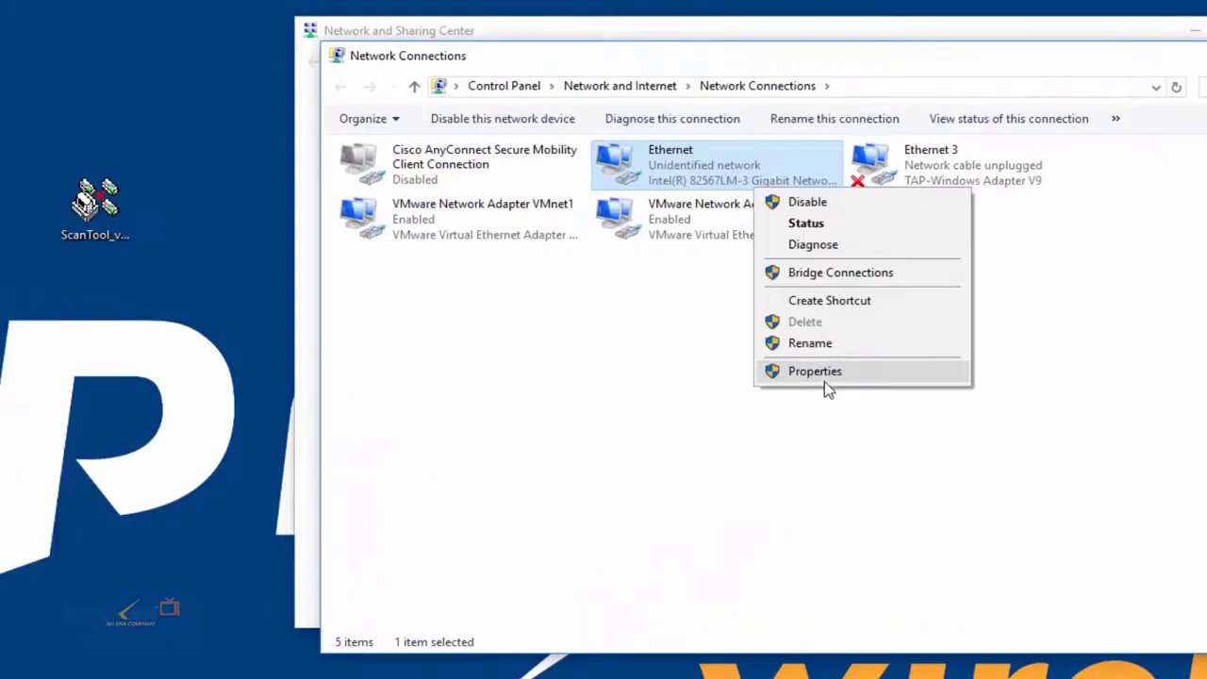
Step: Change the Ethernet IPv4 address from 169.254.128.133 to 169.254.128.134 and save it
left_click(824, 383)
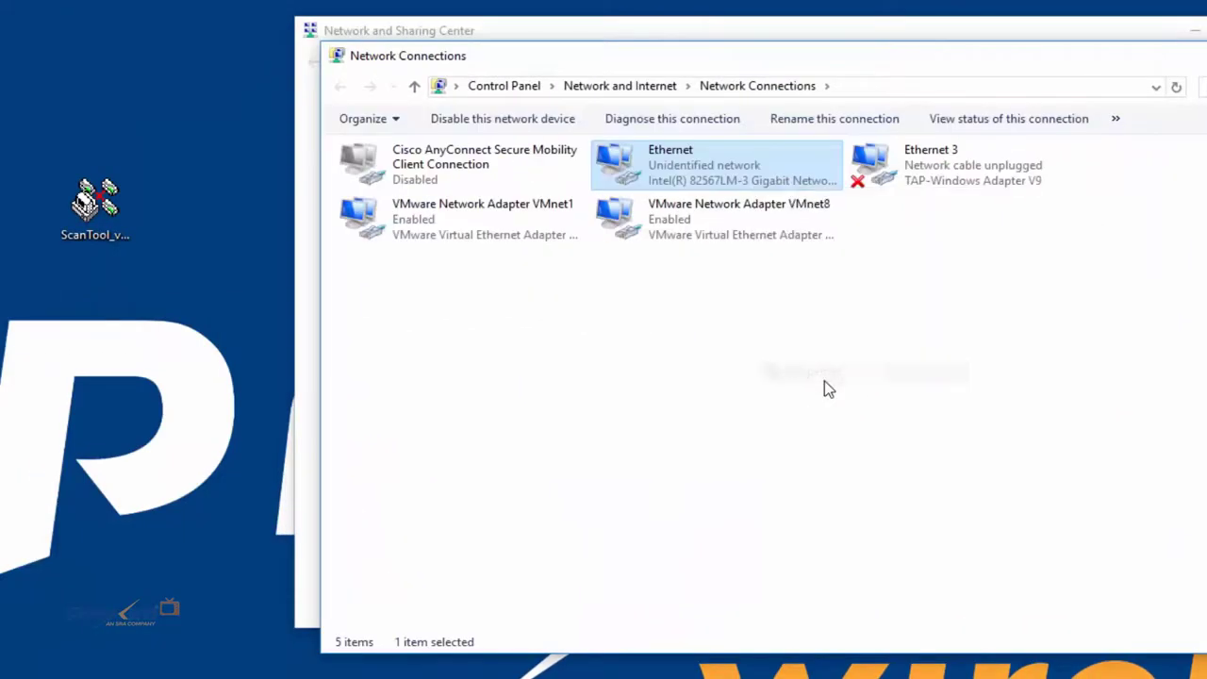
left_click(500, 374)
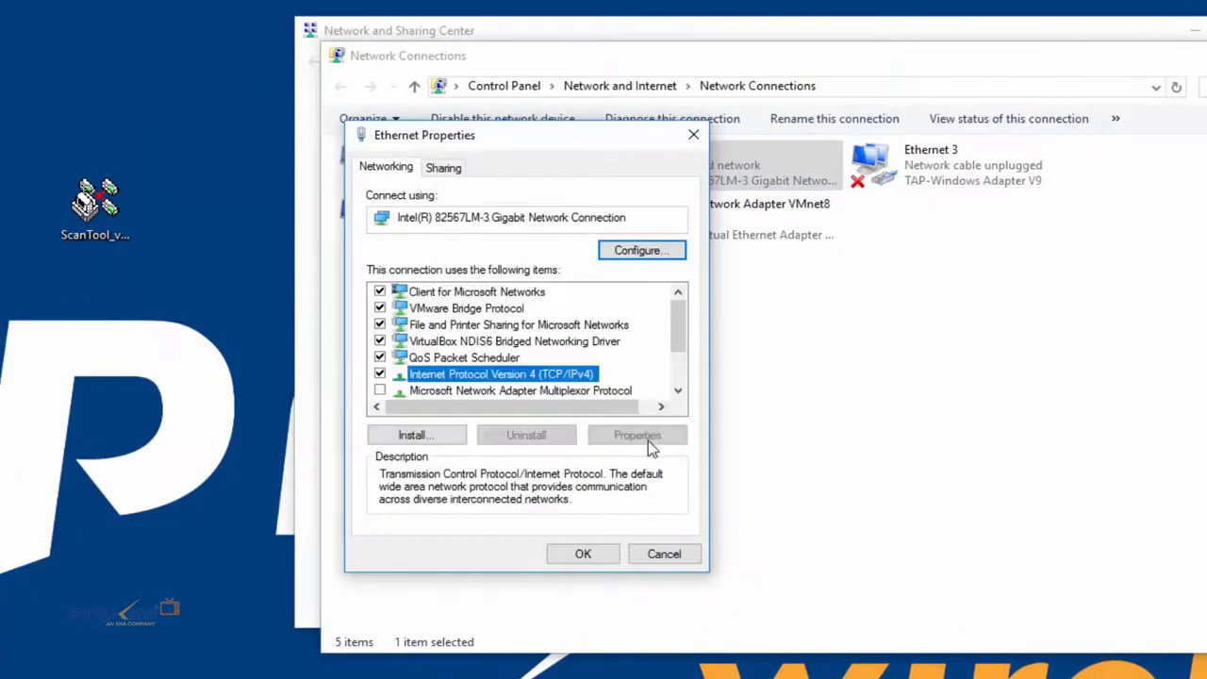
left_click(638, 435)
left_click(709, 372)
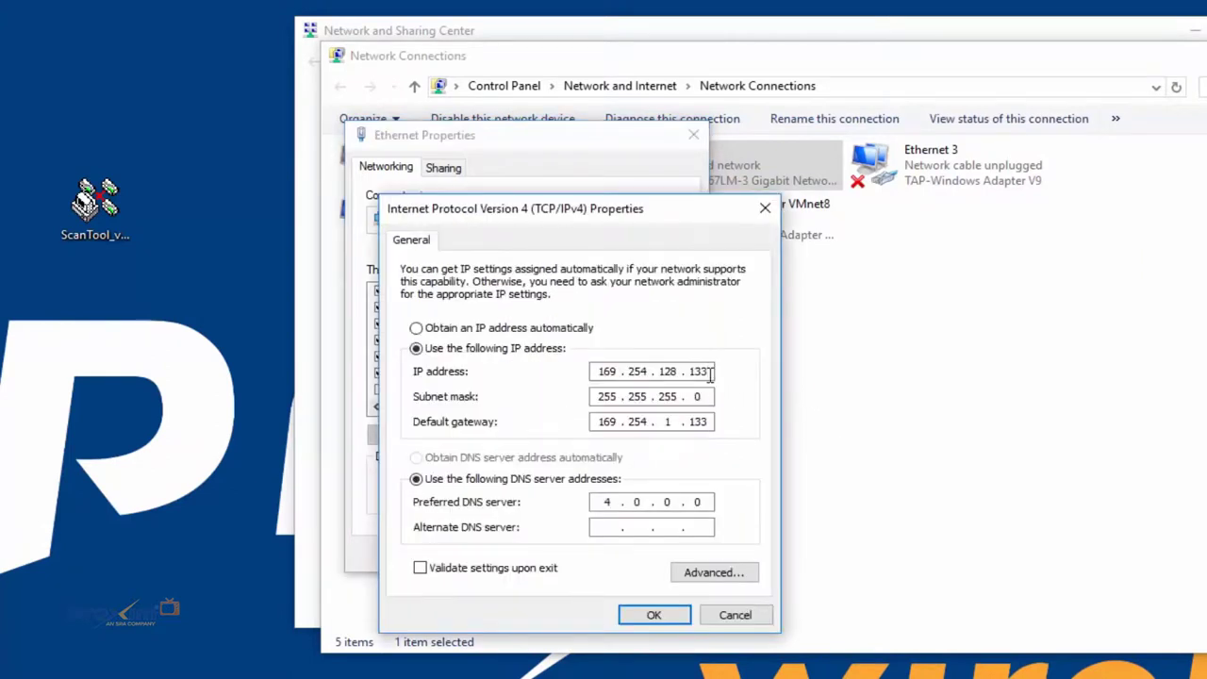
key("BackSpace")
type("4")
left_click(653, 615)
left_click(581, 555)
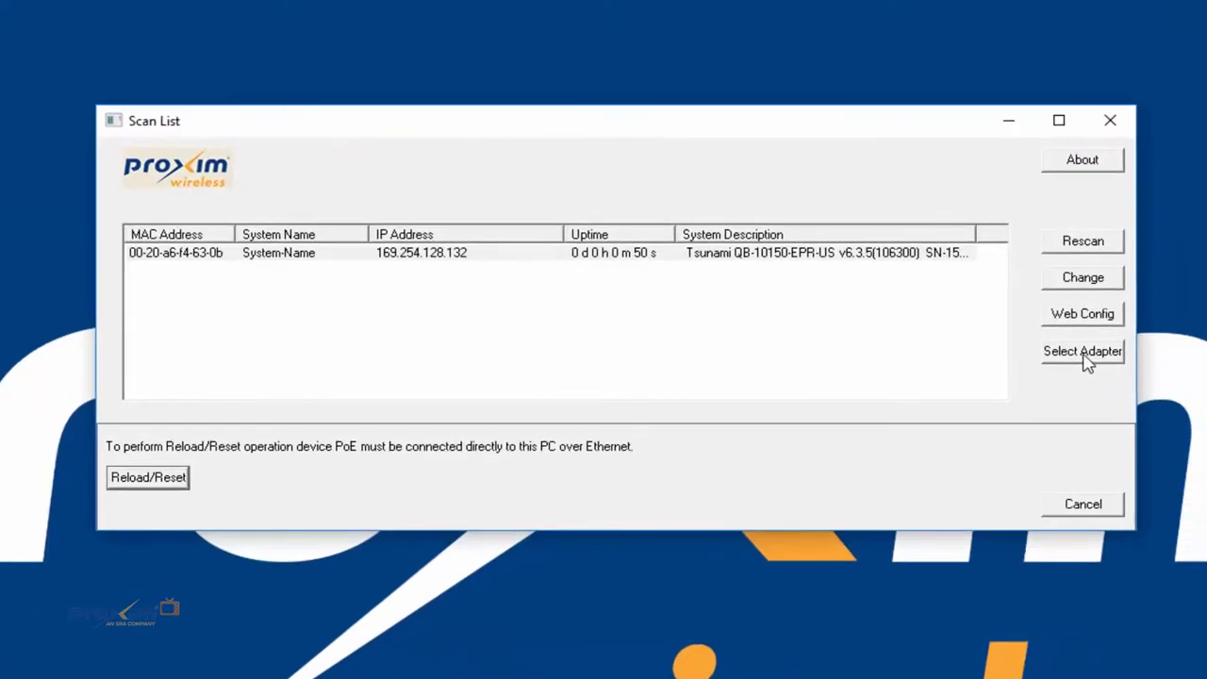
Step: Select the Intel adapter at 169.254.128.134 and rescan for devices
left_click(1084, 356)
left_click(672, 332)
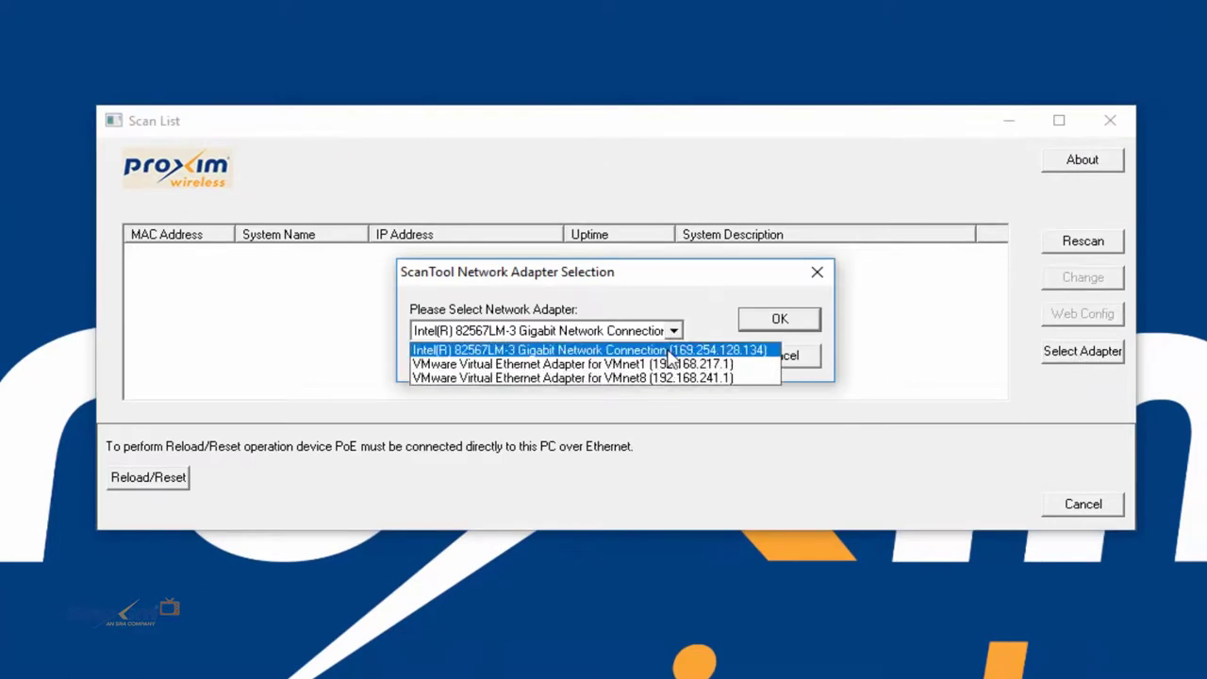
left_click(727, 353)
left_click(780, 322)
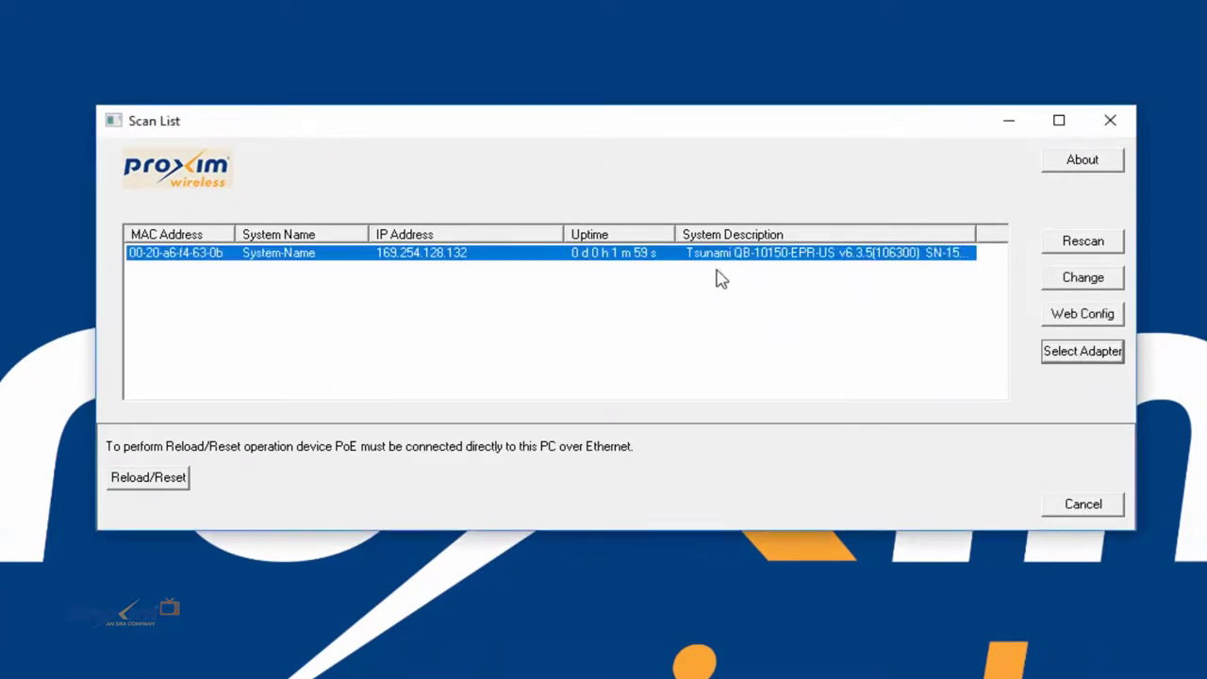
Step: Start a NetConsole Mode Reload/Reset of the device and confirm the power-off warning
left_click(148, 477)
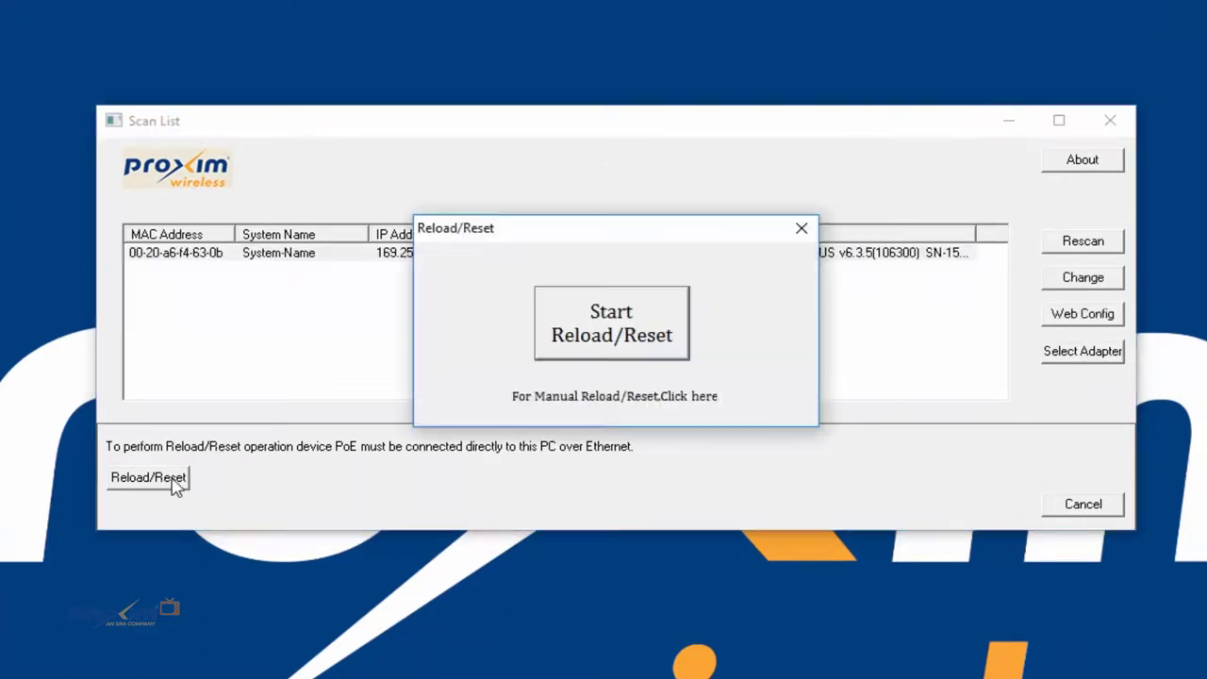
left_click(615, 341)
left_click(701, 411)
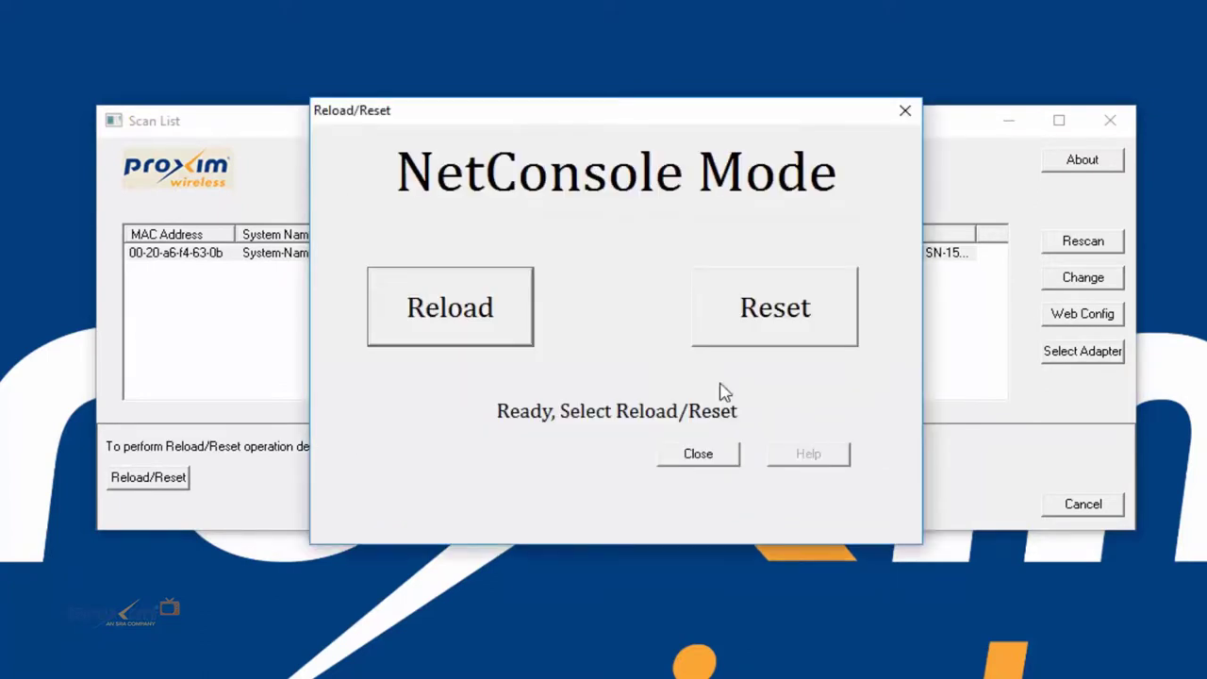
left_click(786, 311)
left_click(570, 386)
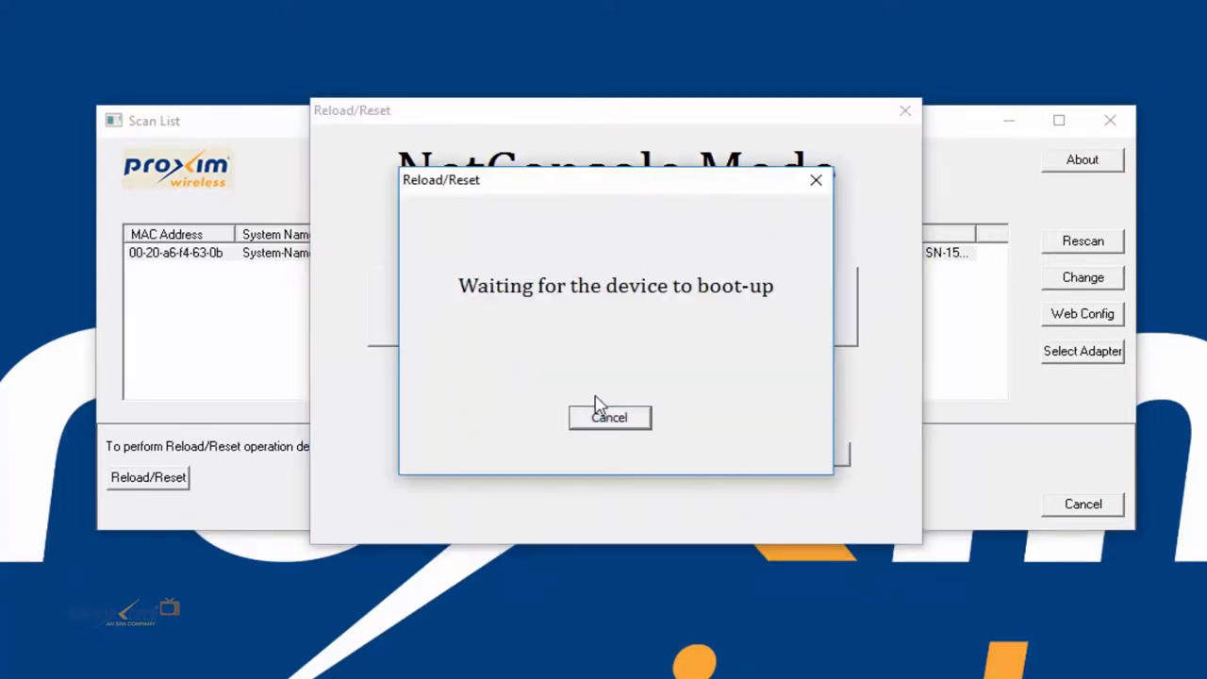